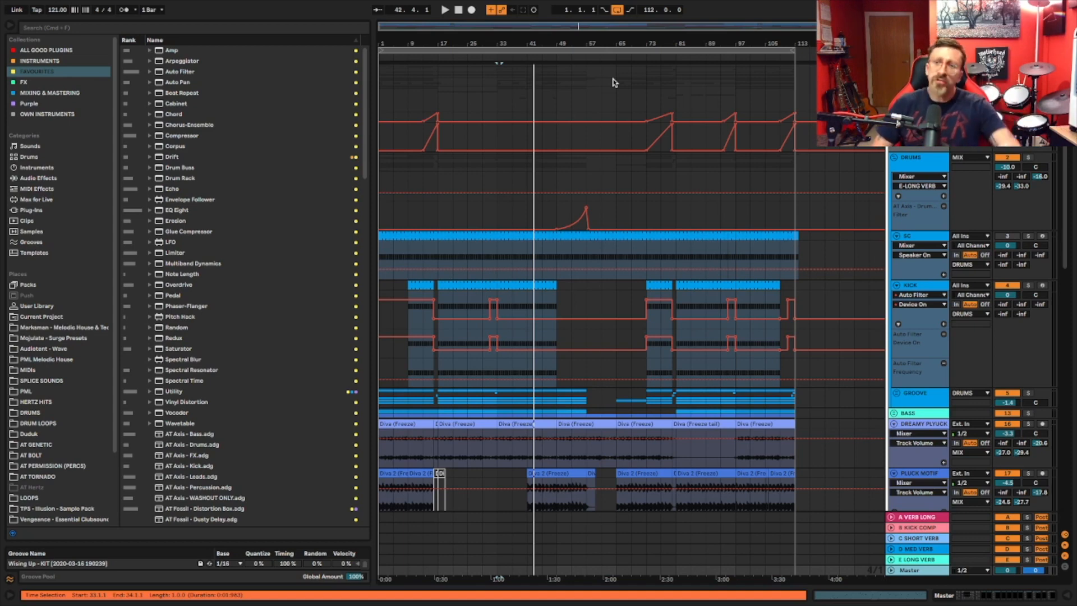
Step: Loop and play the 16 bars starting at bar 81, and unfold the GROOVE group to show its tracks
scroll(911, 180, down, 2)
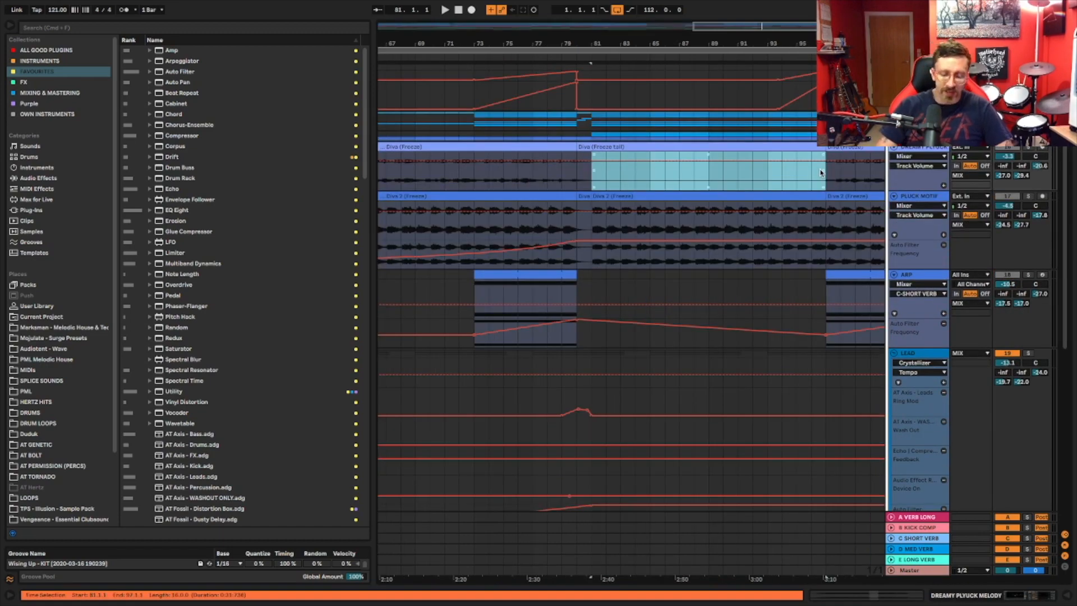
key(space)
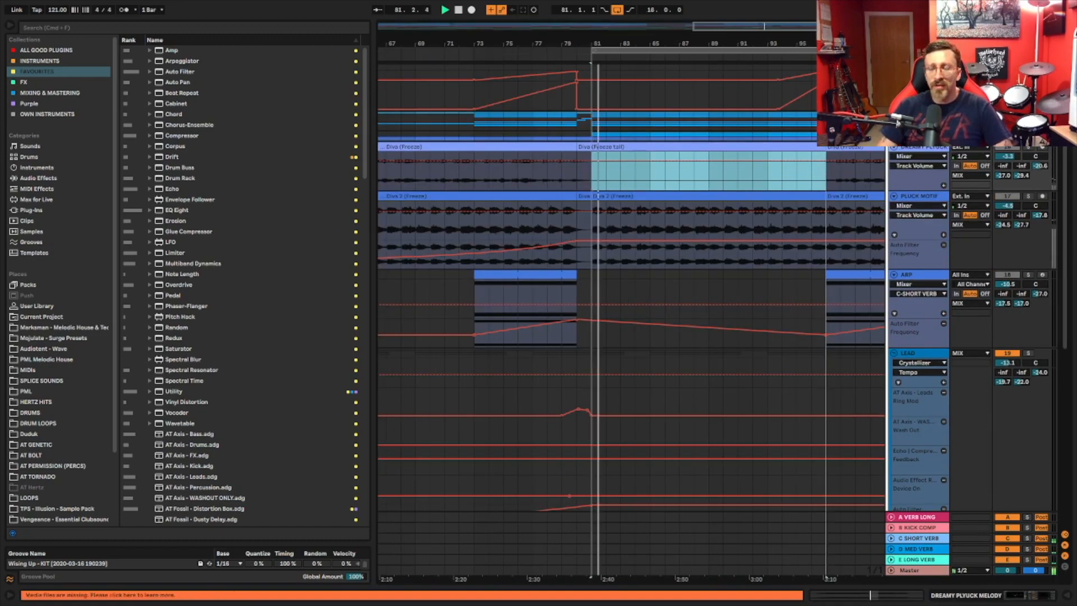
scroll(918, 316, up, 6)
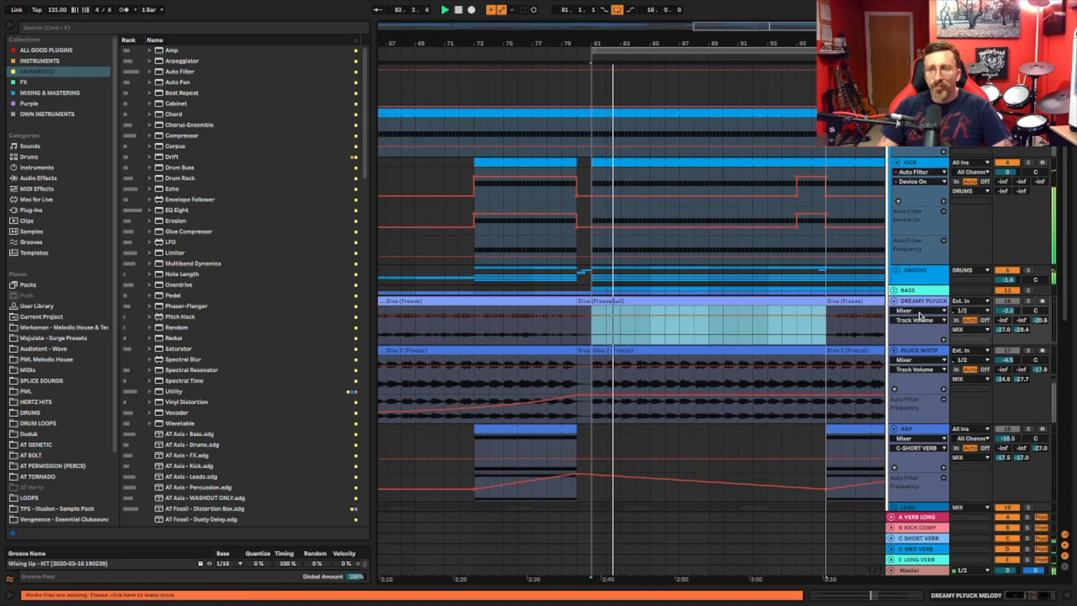
click(896, 270)
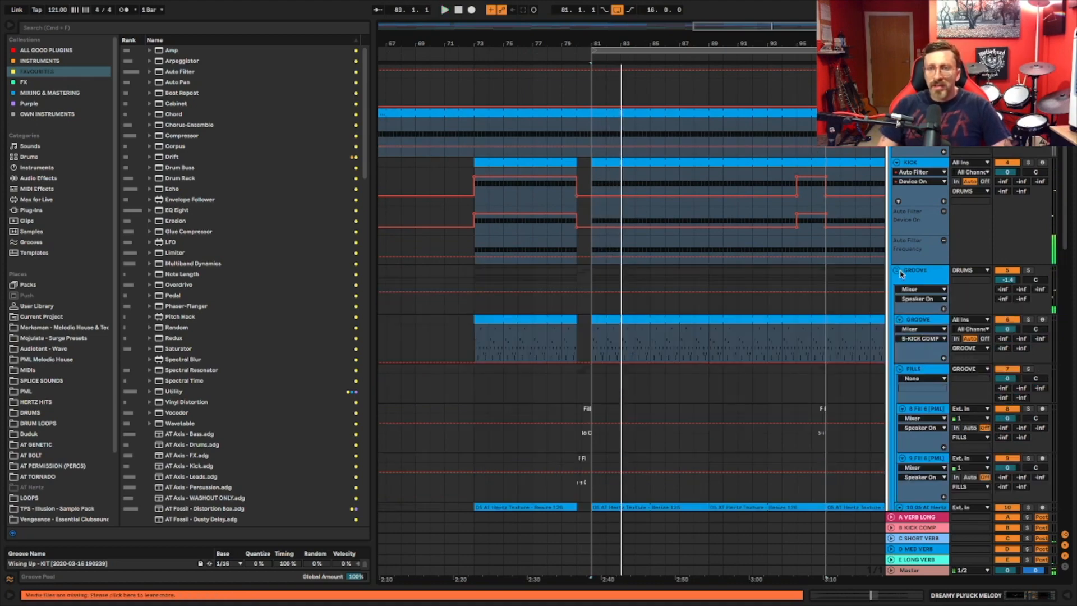
scroll(835, 224, up, 4)
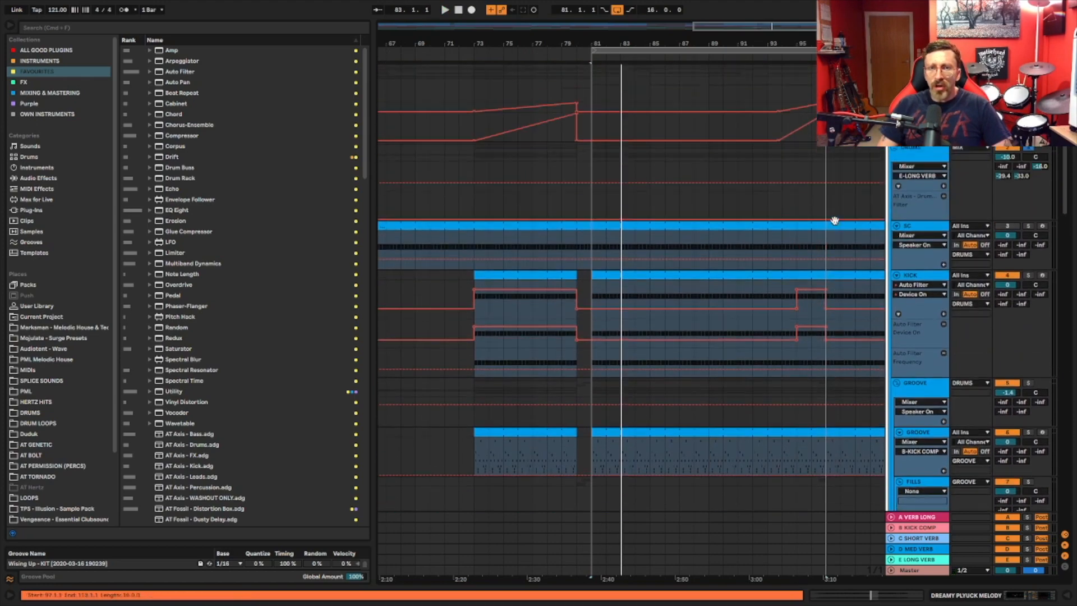
Step: Open the KICK track's device chain and examine its sampler, EQ Eight, AT Axis - Kick and Auto Filter devices
scroll(836, 222, down, 2)
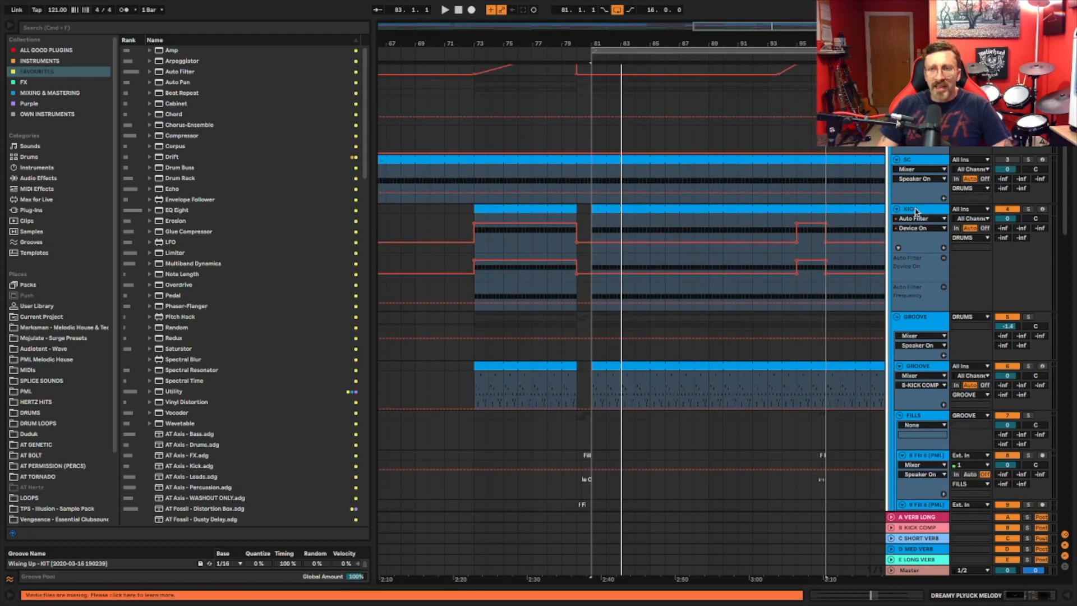
double_click(935, 219)
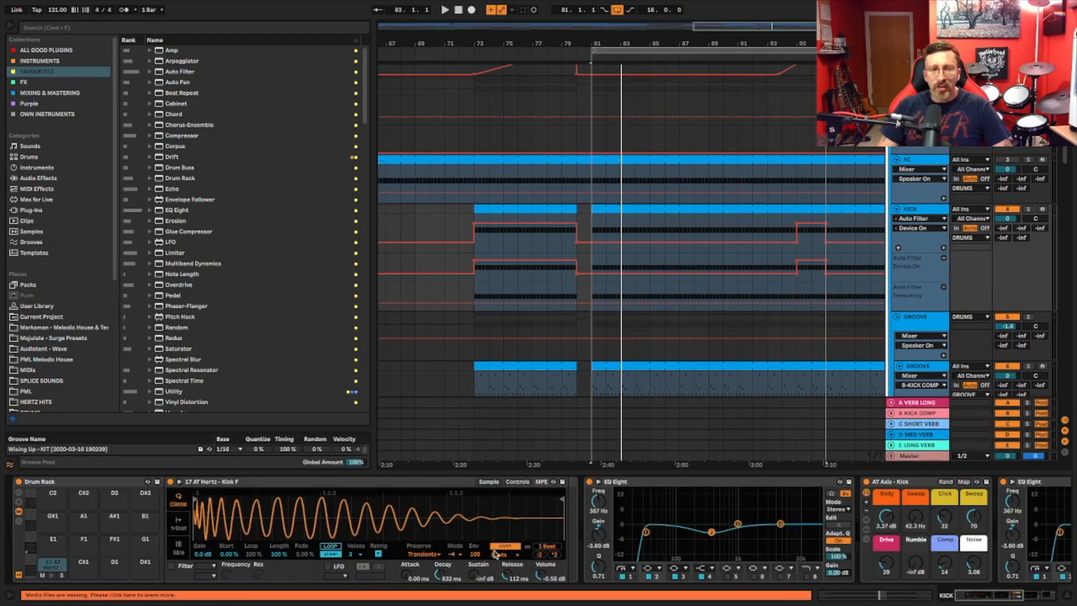
scroll(465, 535, down, 5)
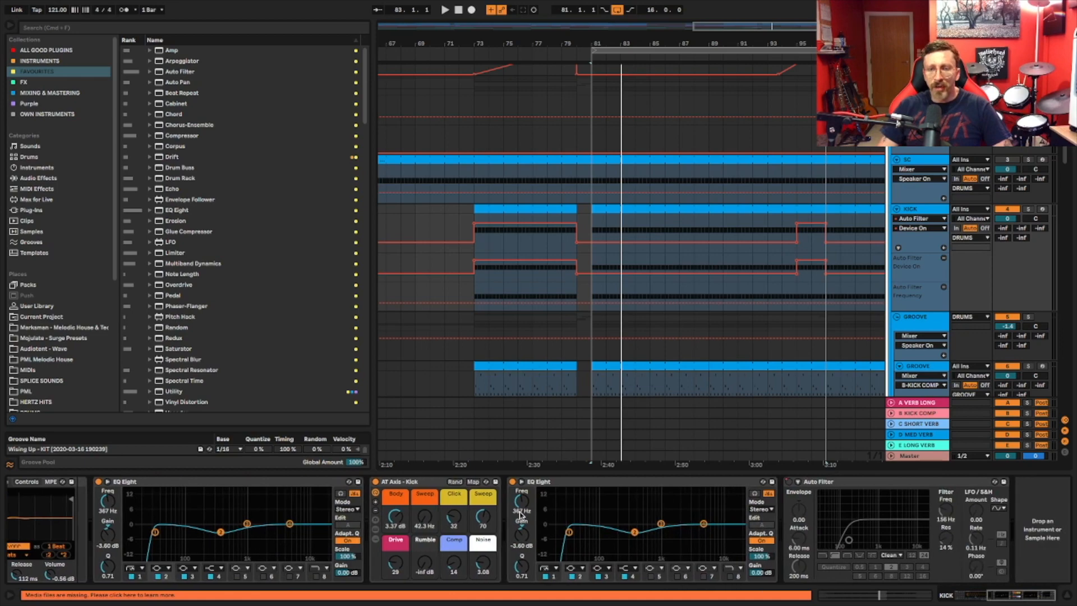
scroll(520, 513, up, 5)
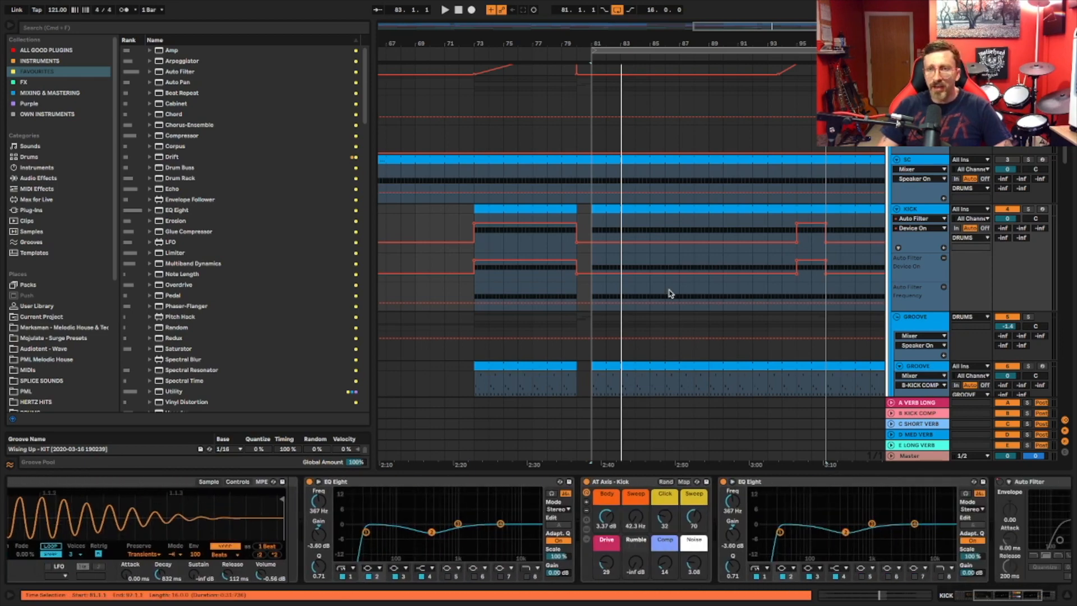
Step: Play the looped section and audition the kick using the AT Axis - Kick rack's on/off switch
scroll(816, 538, down, 3)
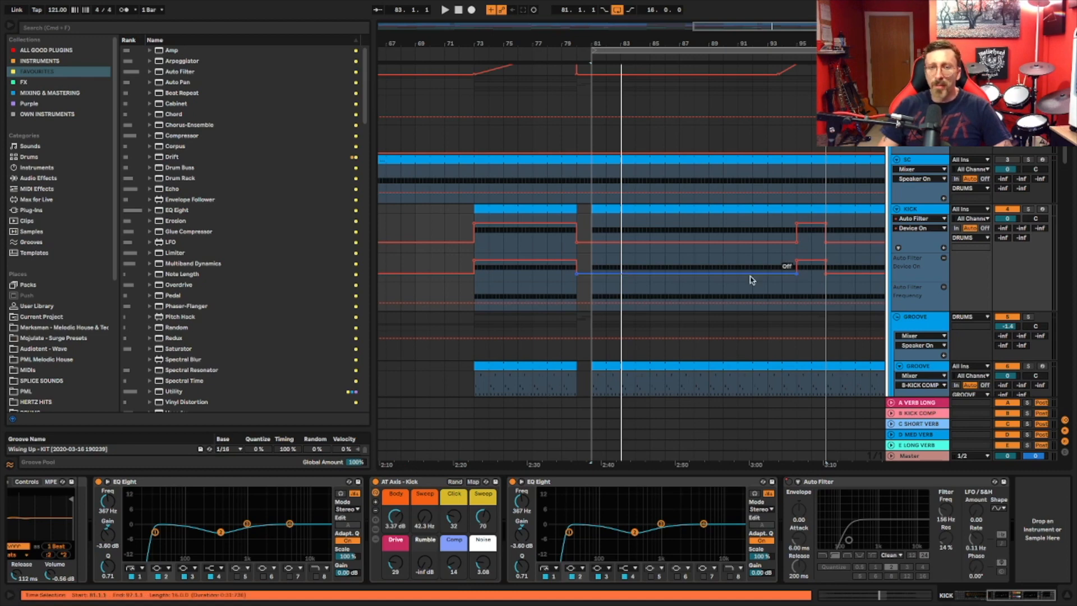
key(space)
click(376, 482)
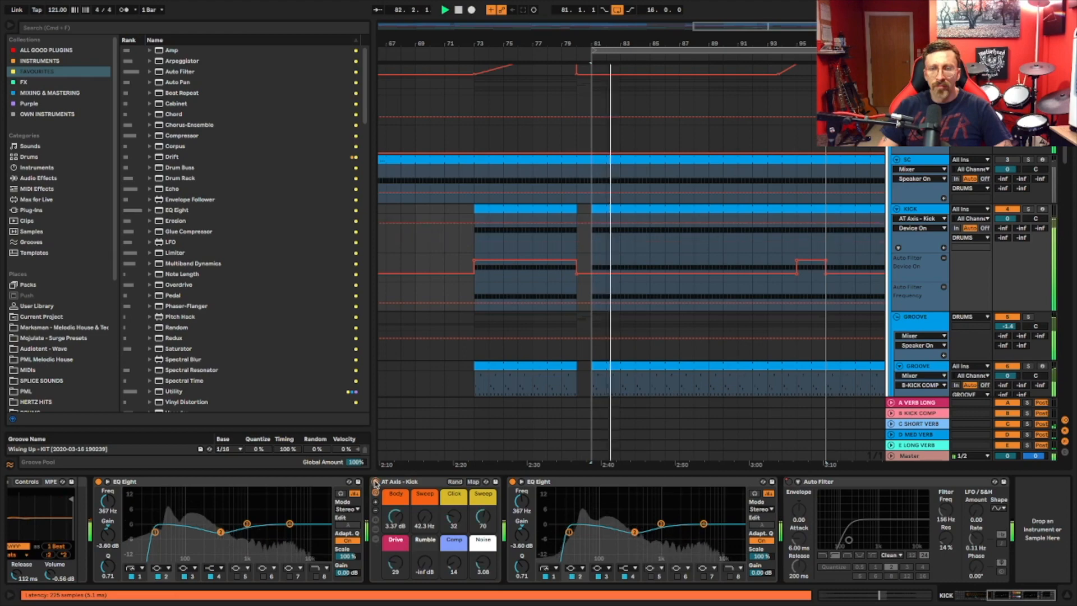
Step: Show the devices of the GROOVE MIDI track inside the GROOVE group, solo the track and listen to the looped section
scroll(912, 259, down, 5)
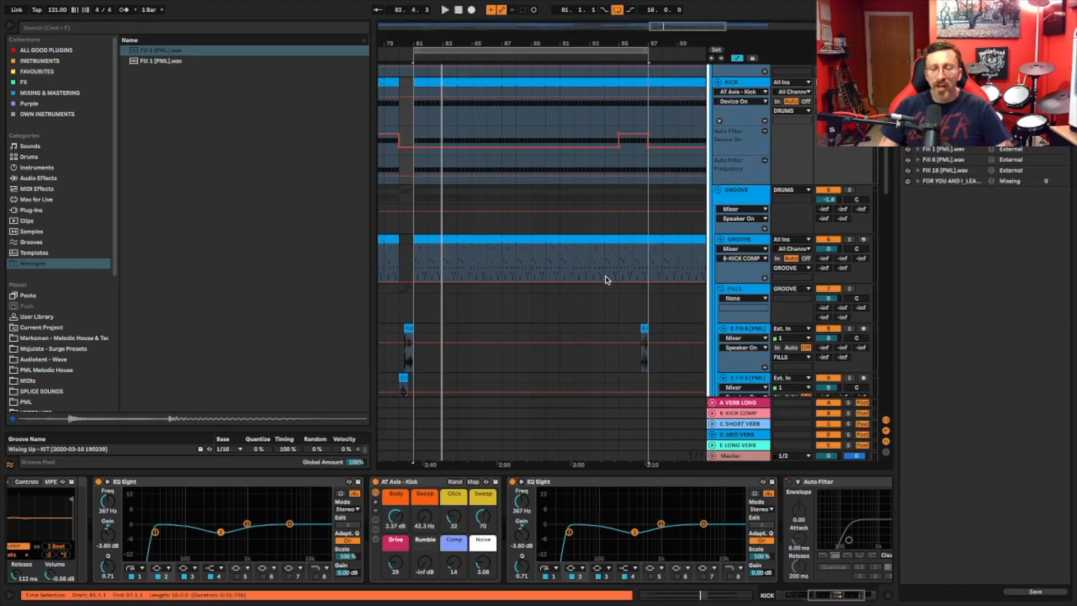
scroll(610, 277, left, 2)
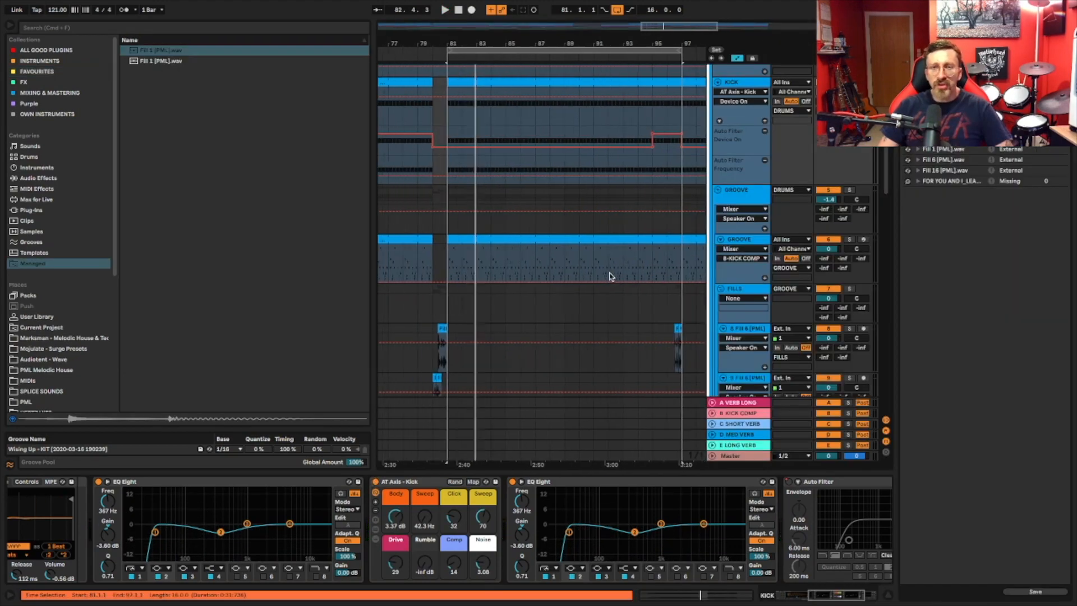
click(759, 240)
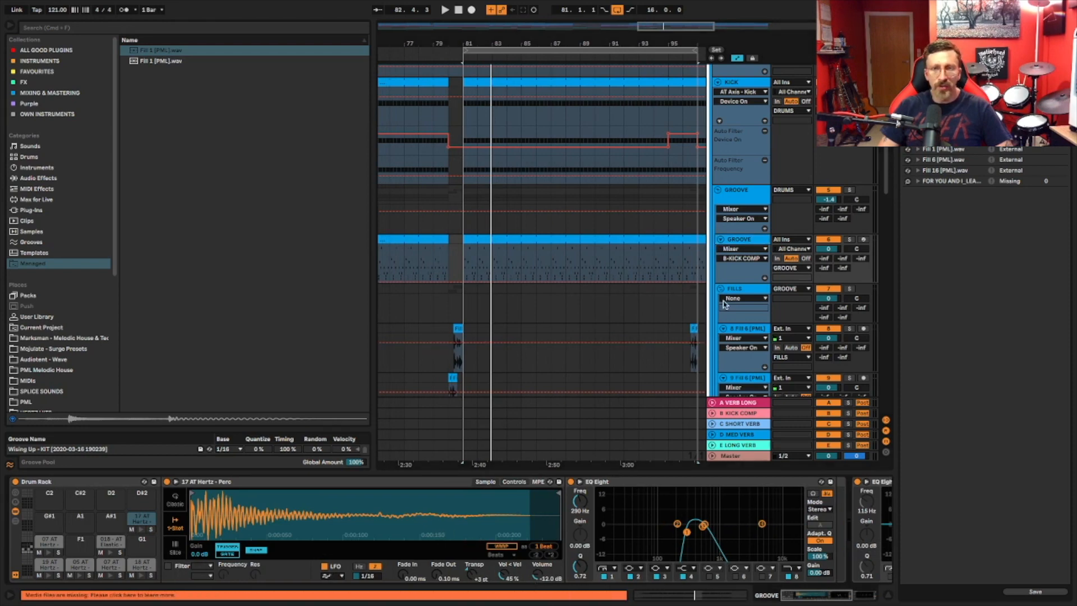
click(849, 240)
key(space)
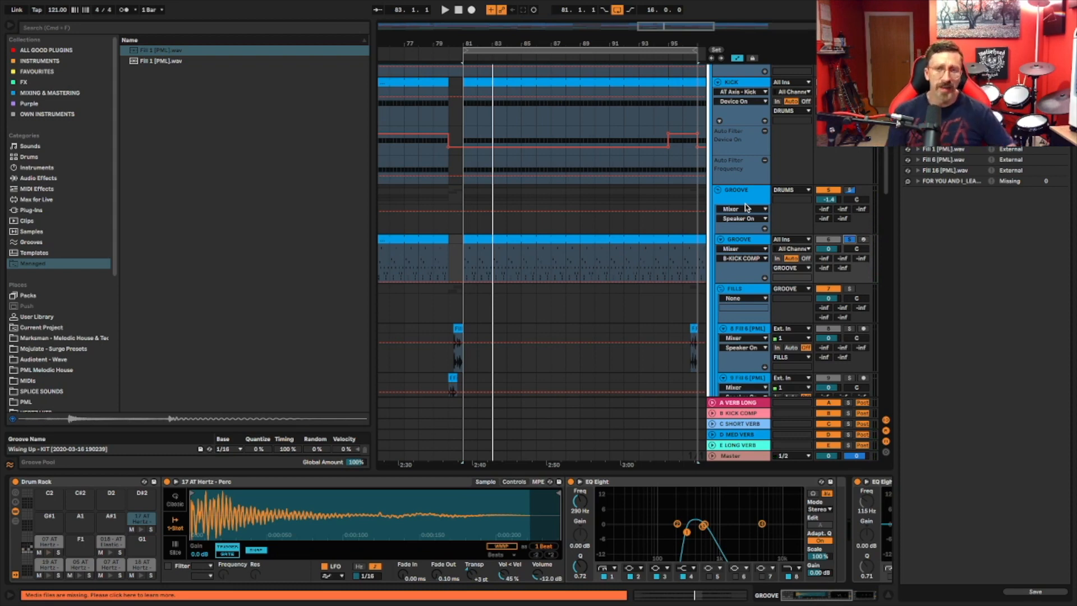
Step: Solo the TA_MK_TOPS1 loop track, show its EQ Eight and audition the loop, toggling its solo during playback
scroll(745, 208, up, 3)
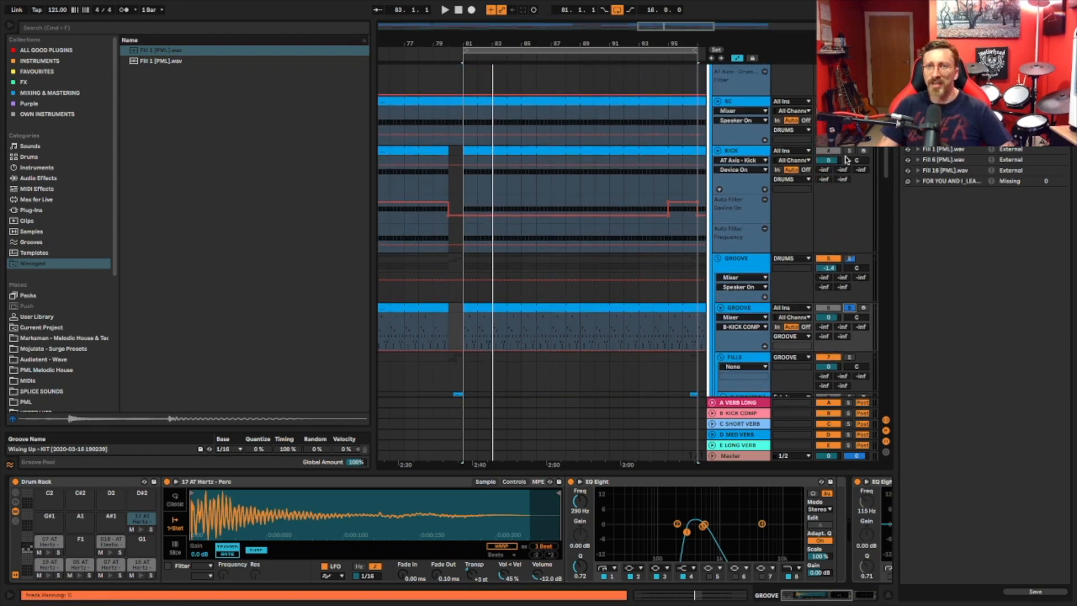
scroll(752, 207, down, 10)
scroll(779, 196, up, 1)
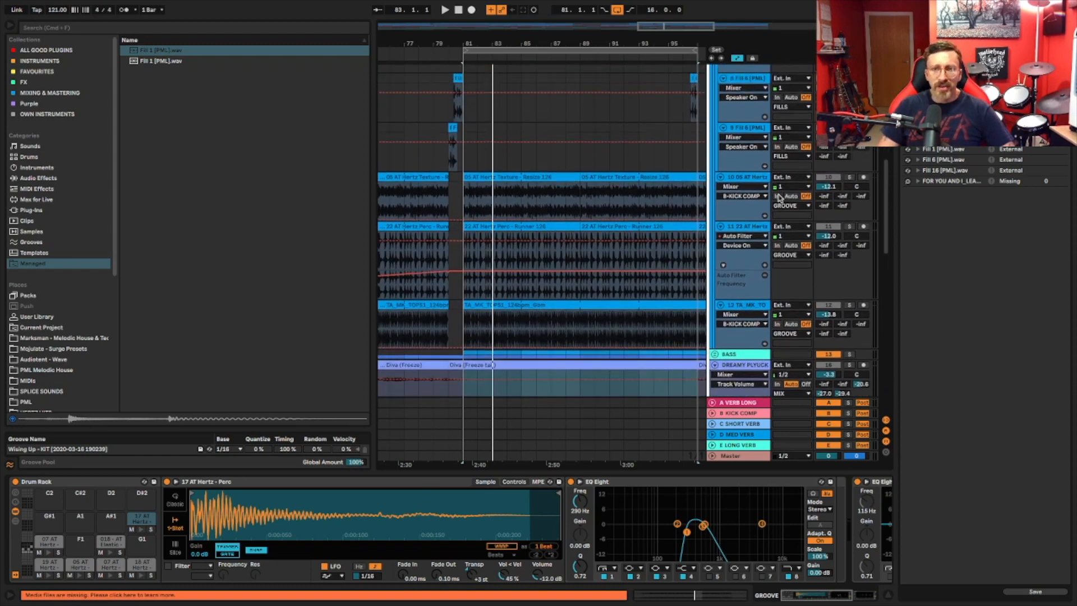
click(848, 310)
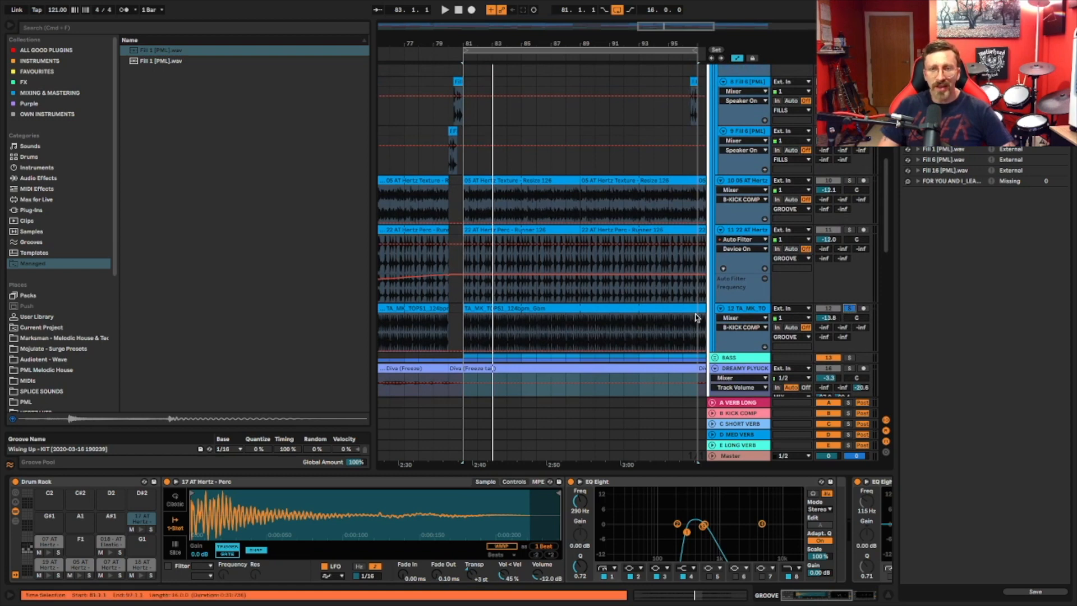
click(743, 309)
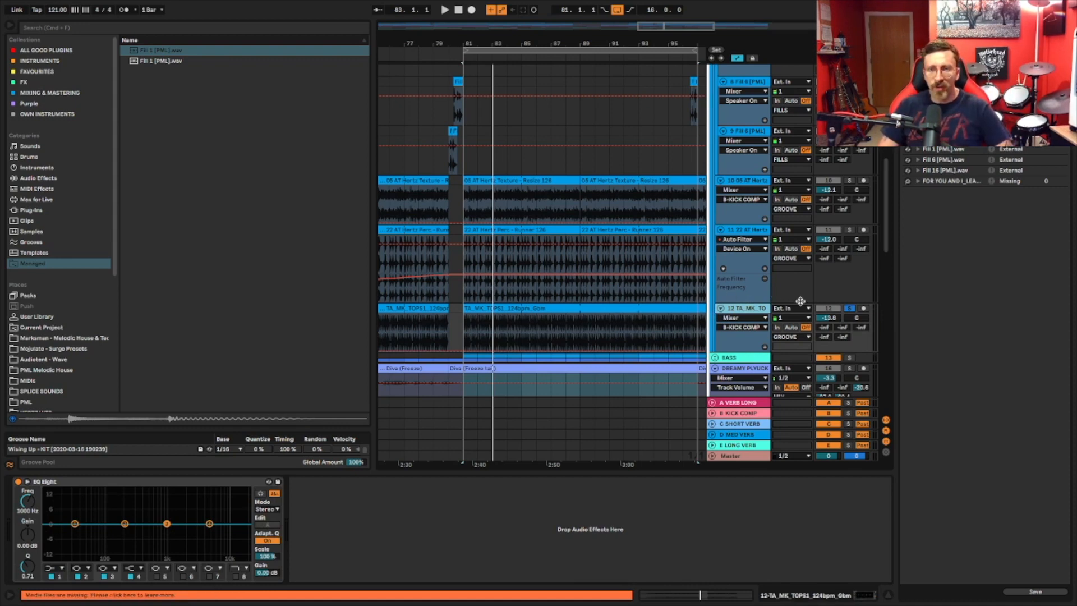
key(space)
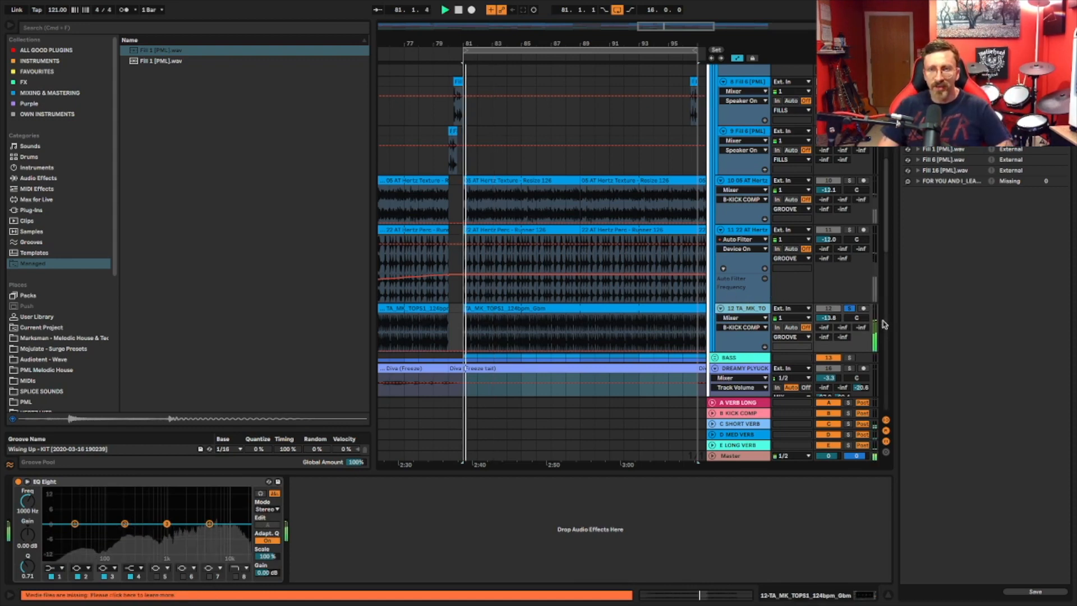
click(851, 311)
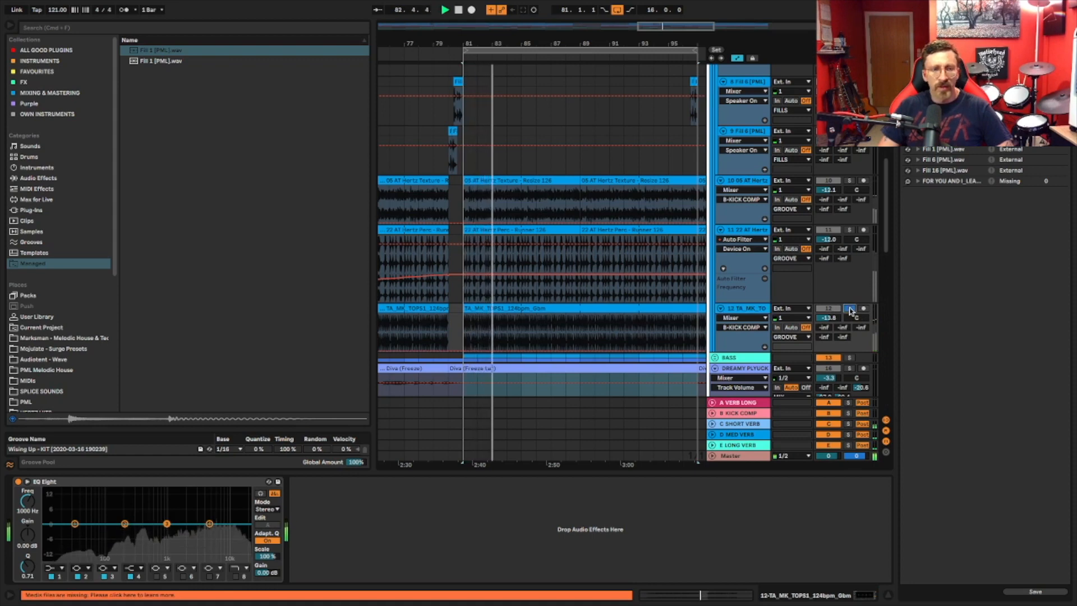
click(850, 309)
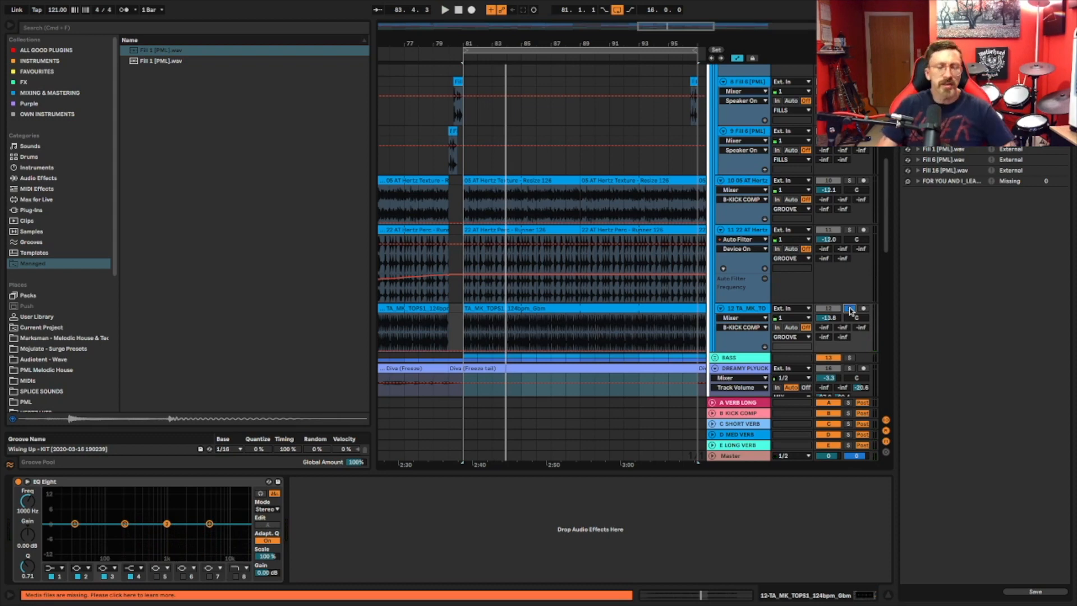
Step: Add the AT Hertz Perc - Runner track to the solo and listen to it together with the tops loop
scroll(859, 303, up, 2)
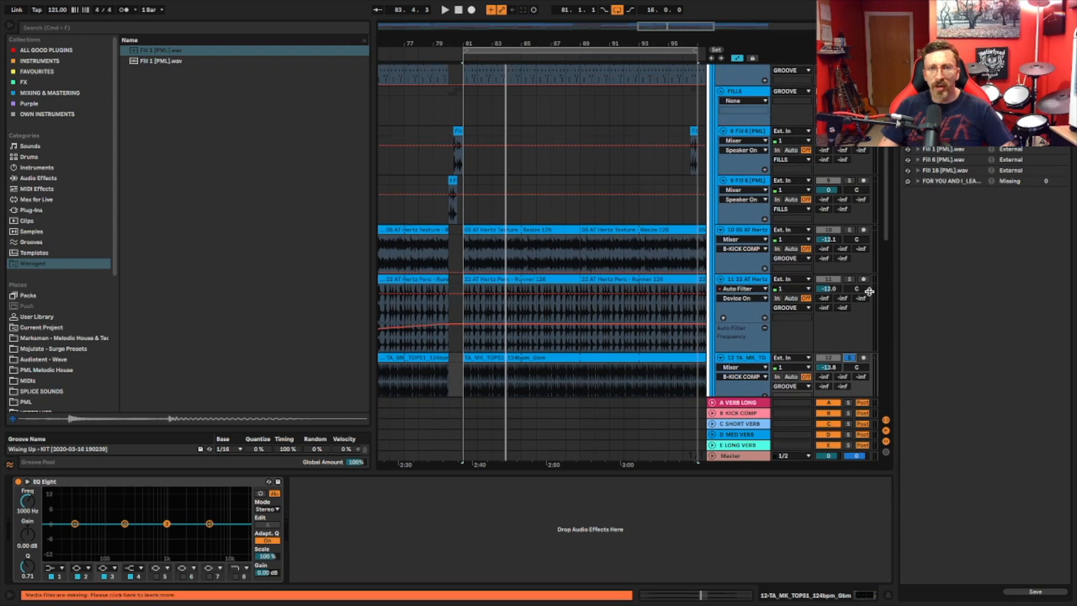
click(852, 279)
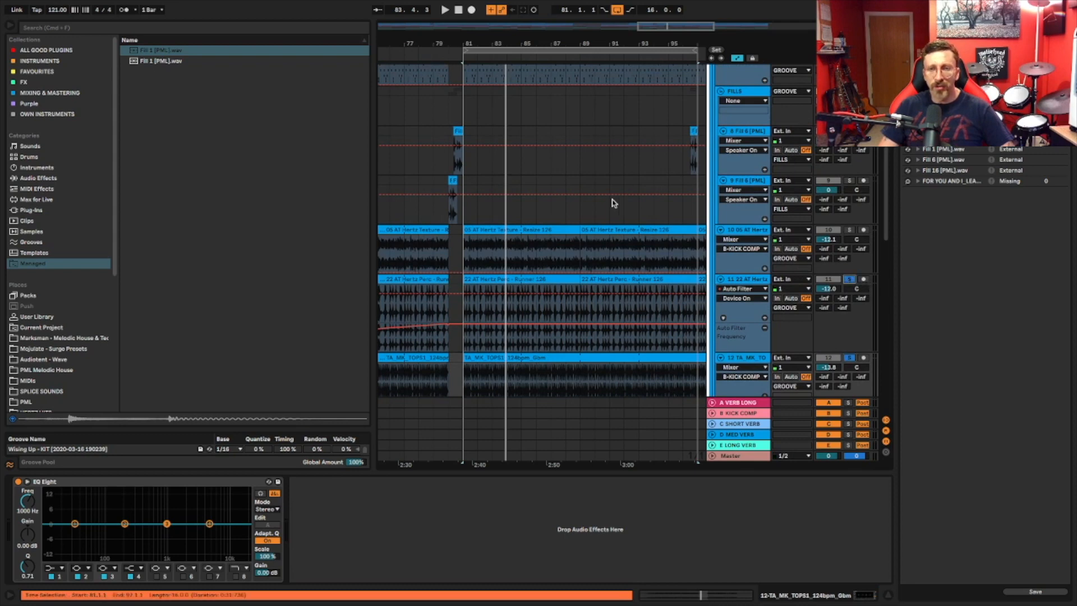
key(space)
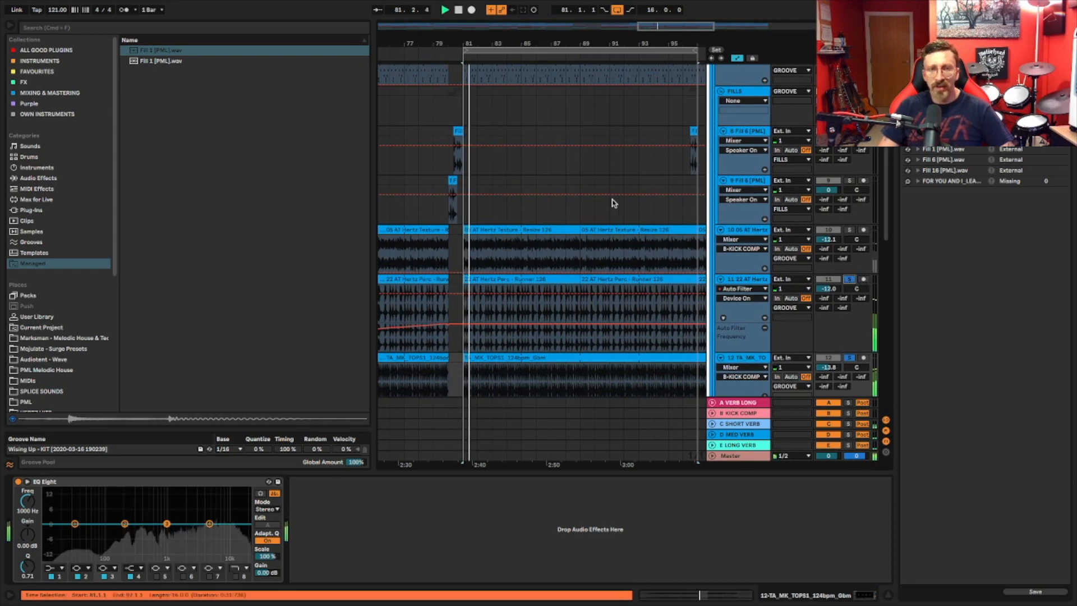
key(space)
Step: Solo only the AT Hertz Perc - Runner track and listen to it by itself
click(850, 282)
click(850, 282)
key(space)
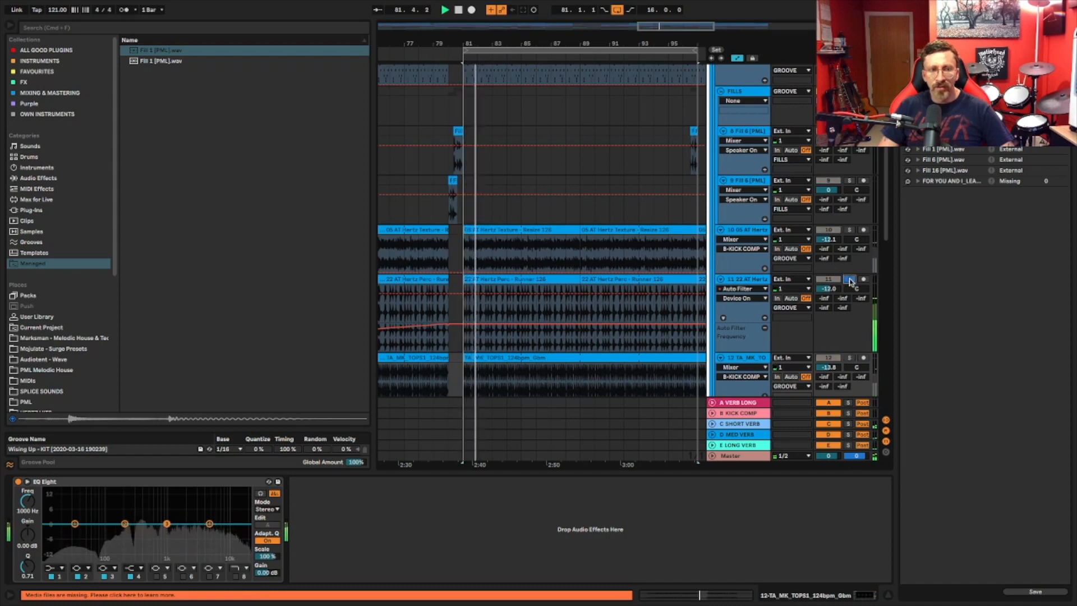
key(space)
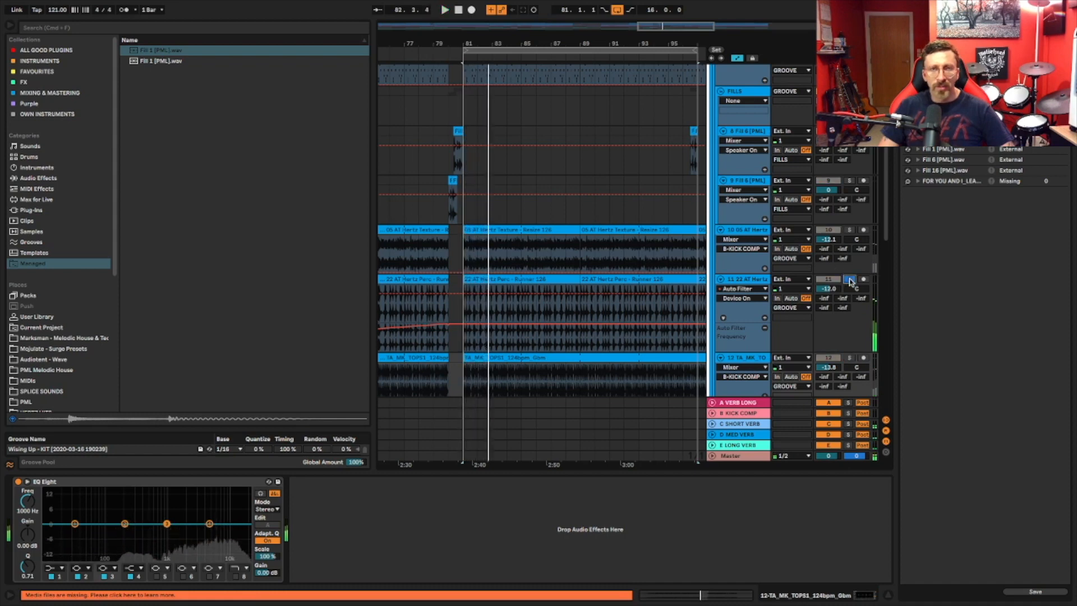
Step: Solo the AT Hertz Texture - Resize 126 track alone and play the looped section
click(848, 229)
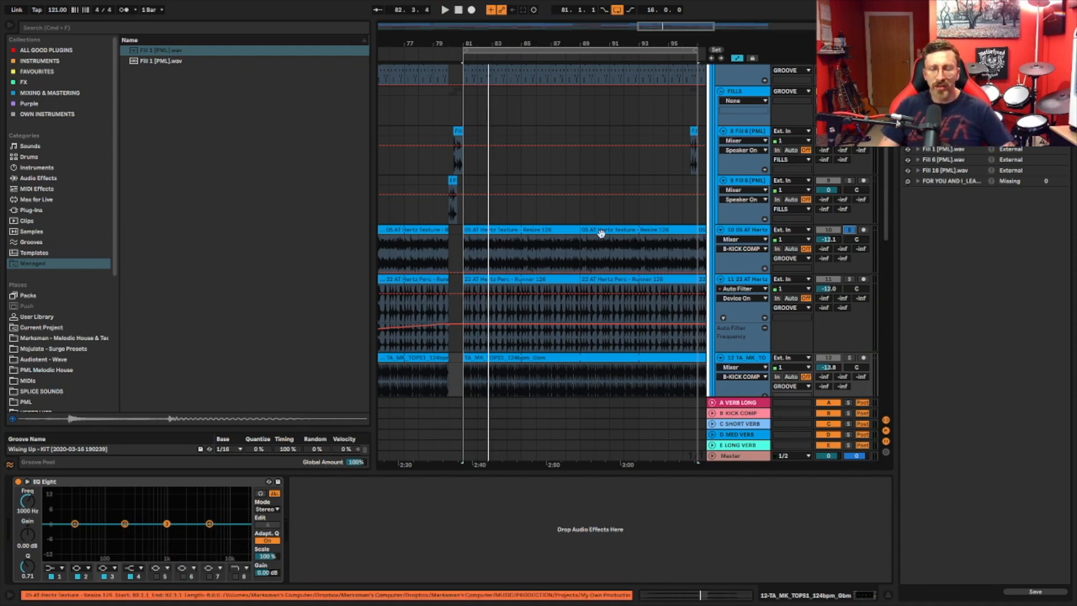
key(space)
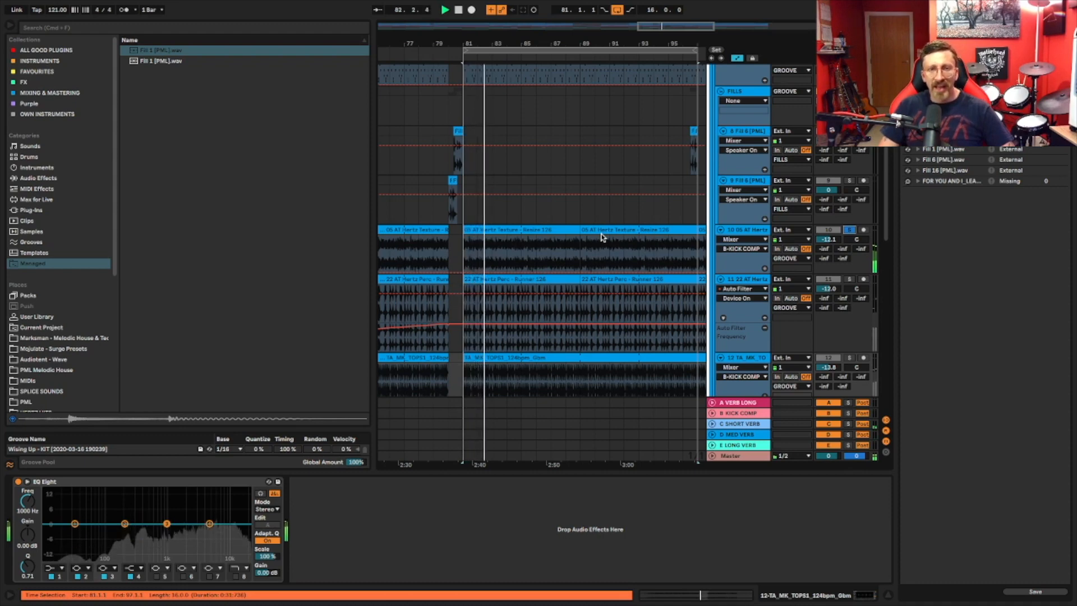
scroll(600, 237, up, 5)
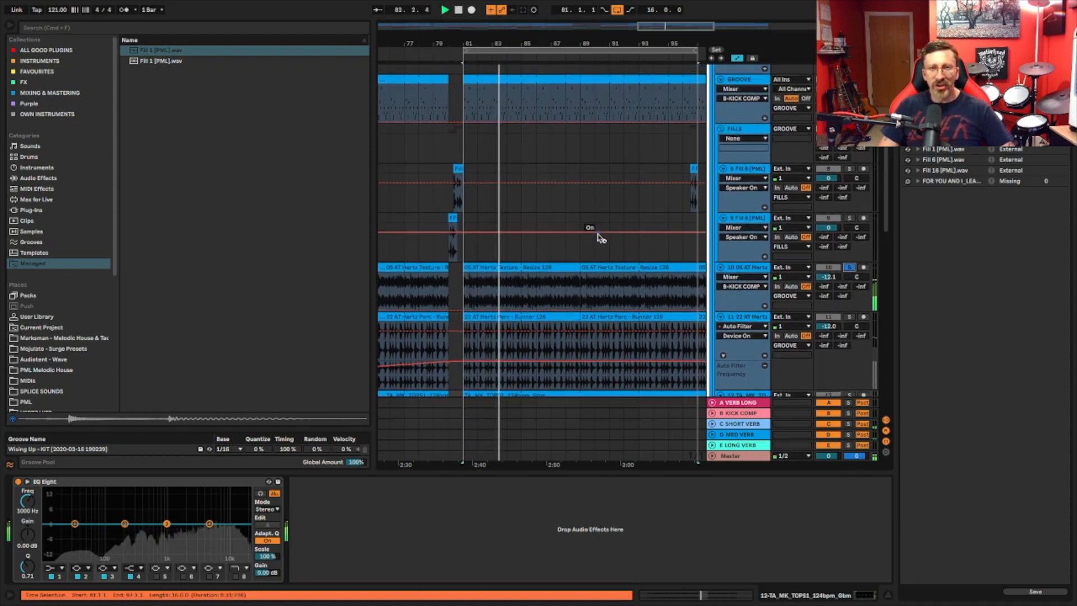
Step: Solo the whole DRUMS group and play the looped section to hear all drum layers together
scroll(599, 238, up, 10)
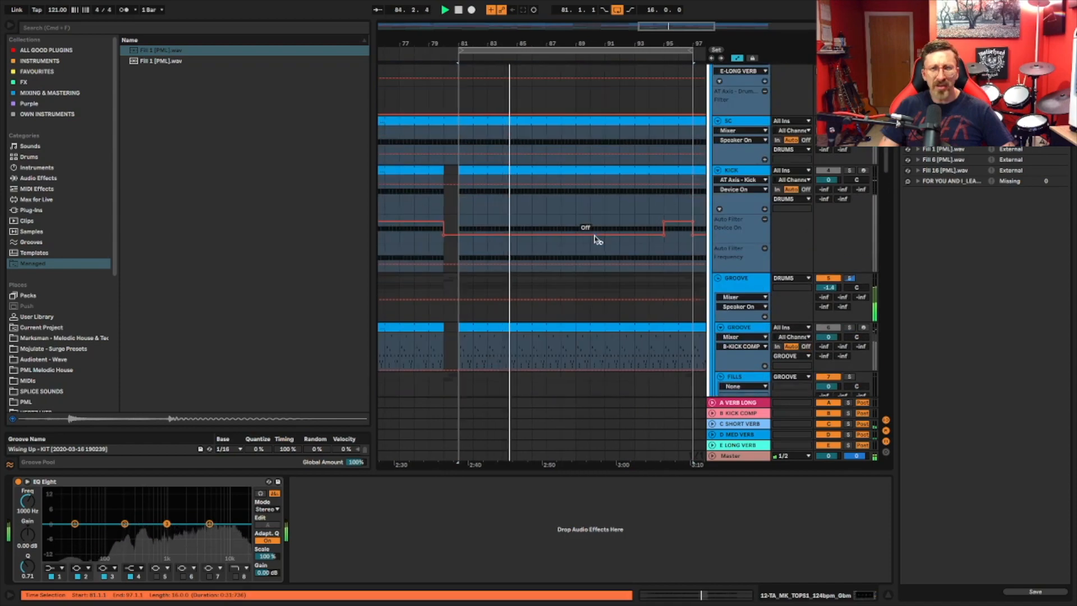
key(space)
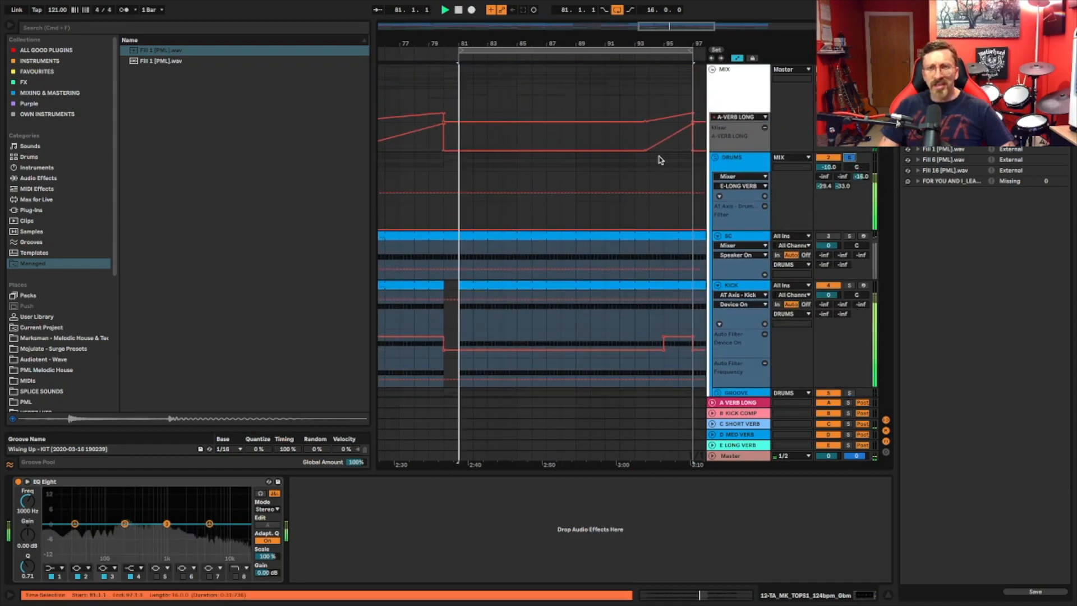
scroll(648, 165, down, 9)
scroll(648, 164, down, 7)
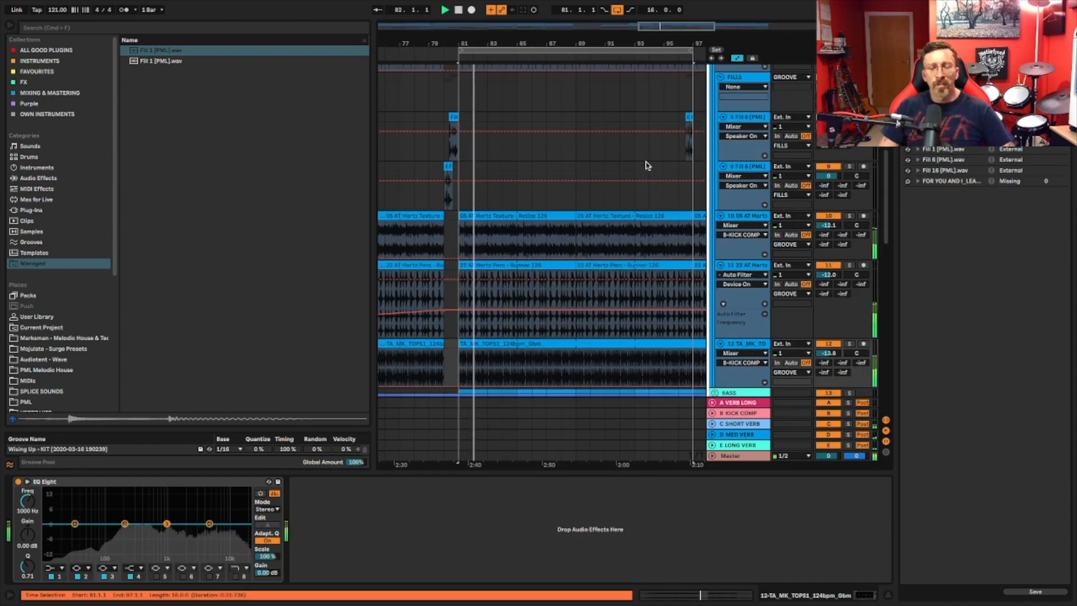
key(space)
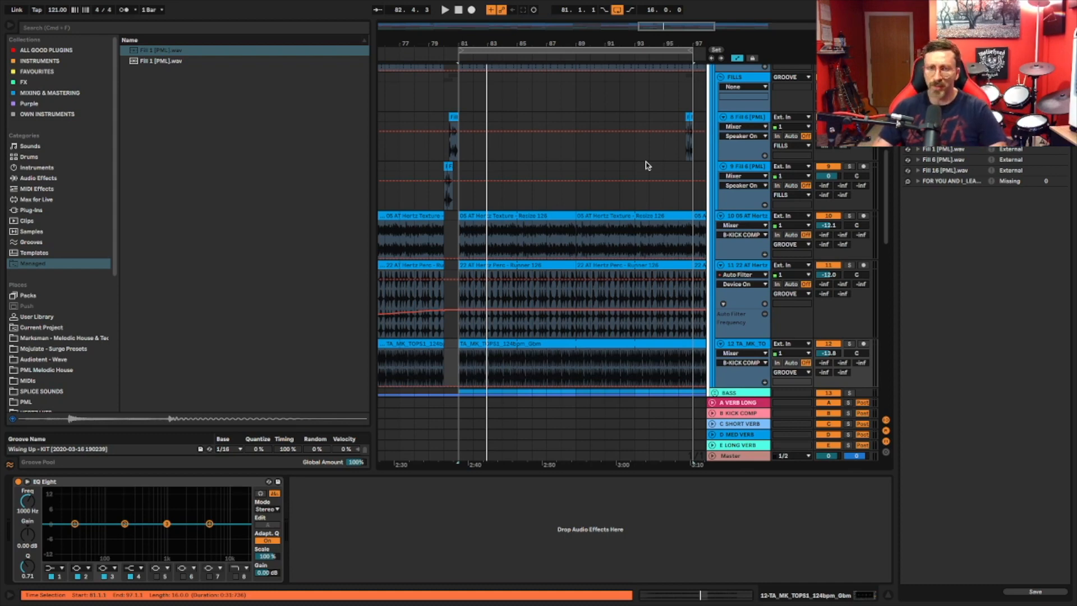
scroll(600, 187, down, 2)
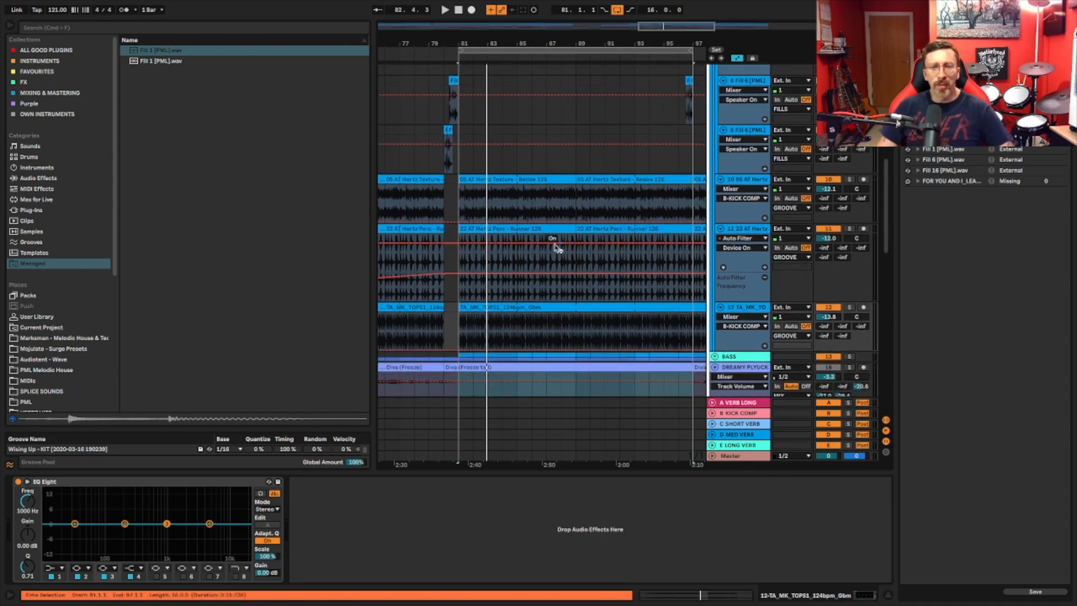
Step: Open the AT Hertz Texture - Resize 126 clip and look through the grooves available for it without changing the assignment
double_click(497, 180)
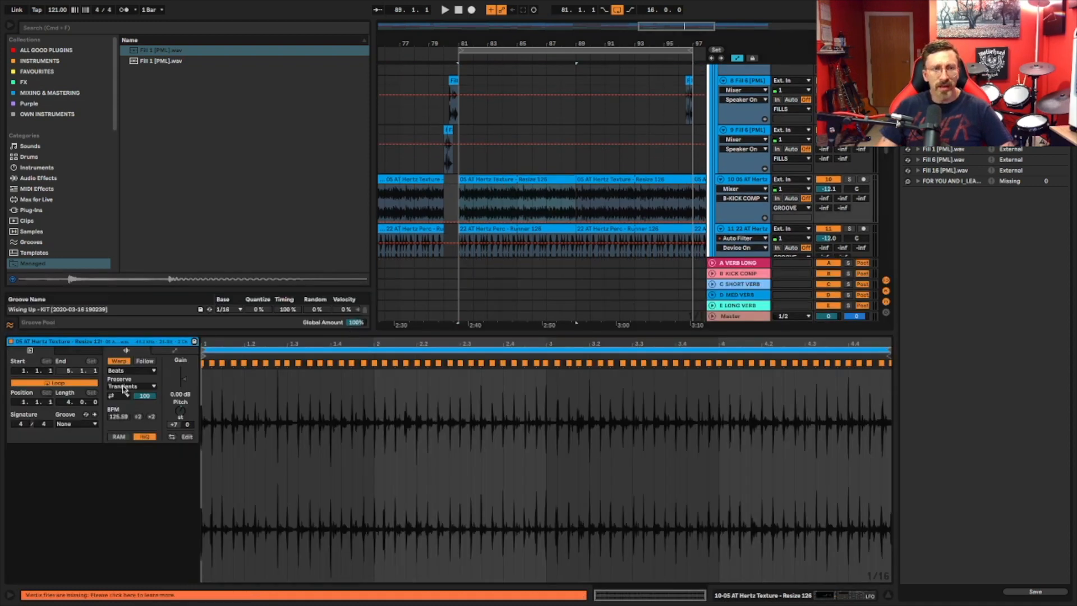
click(74, 425)
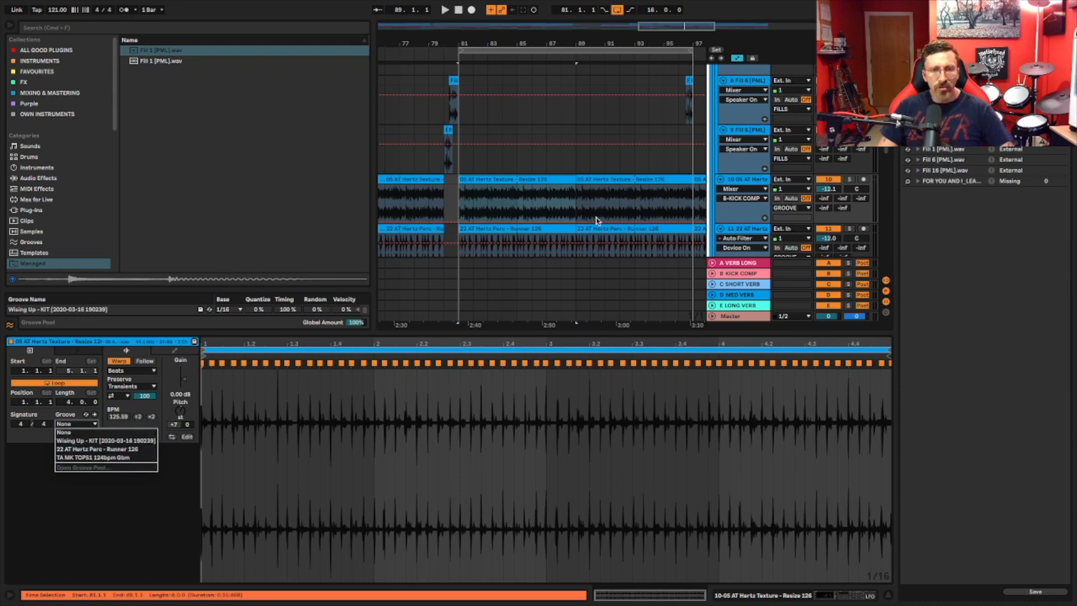
click(563, 179)
Step: Open the TA_MK_TOPS1_124bpm_Gbm clip's waveform, solo its track and listen to the tops loop alone
scroll(550, 184, down, 5)
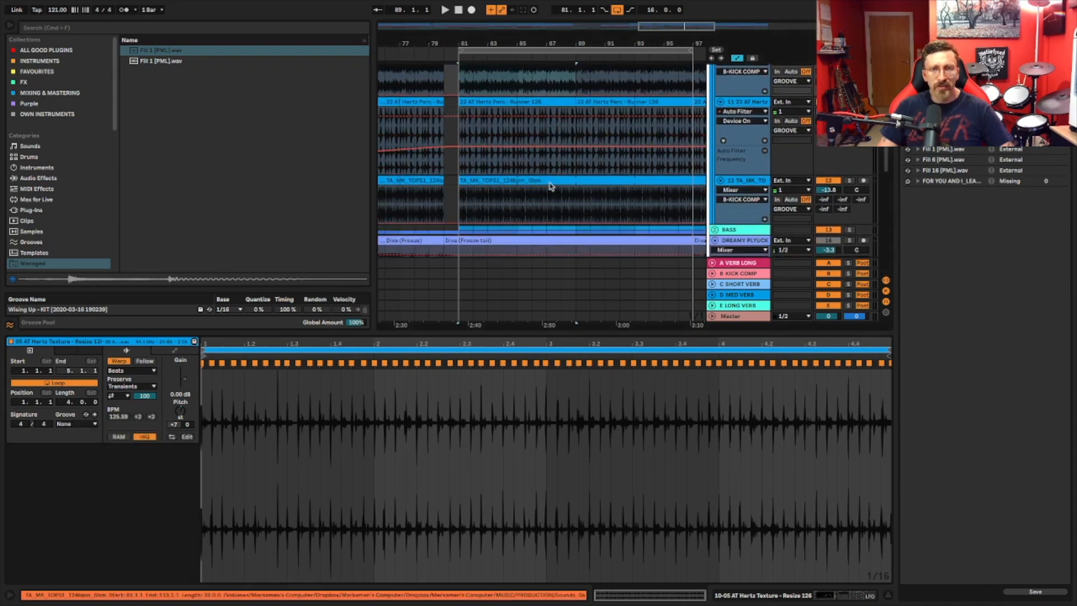
click(507, 169)
click(850, 169)
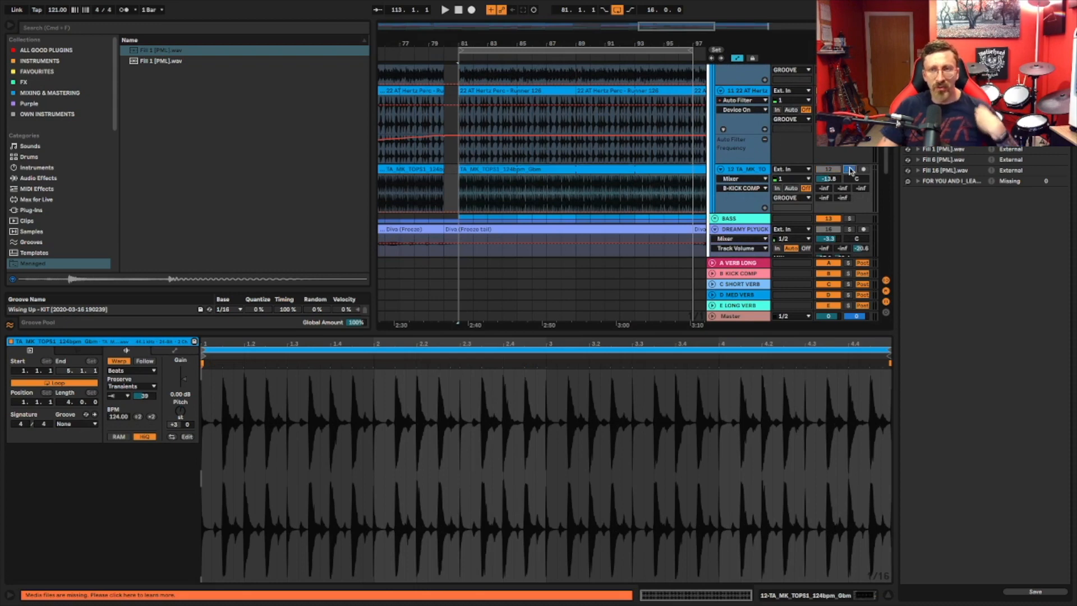
key(space)
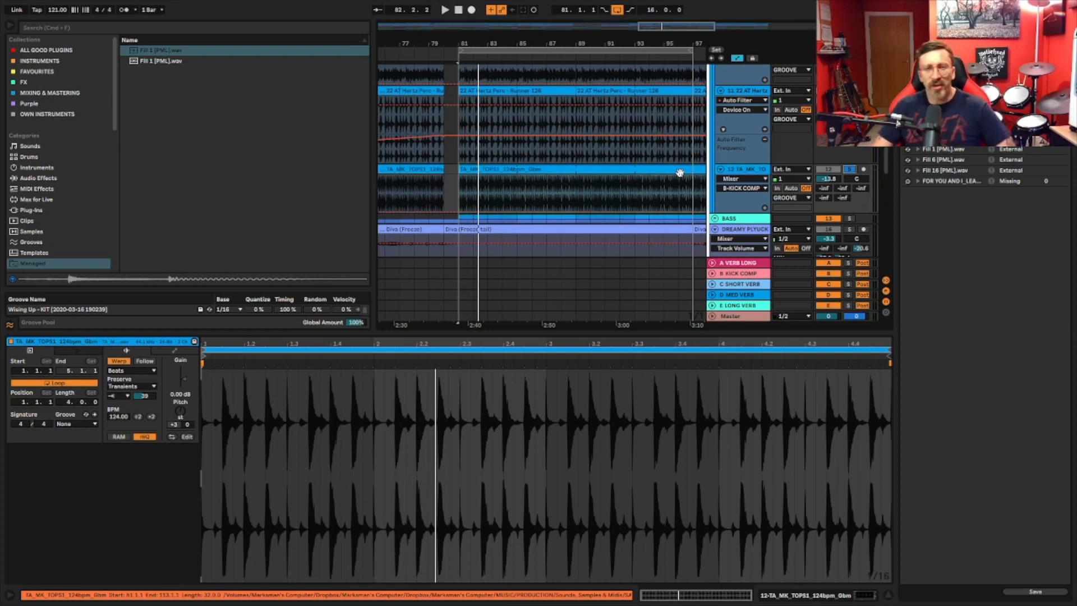
Step: Unfold the BASS group below the drums to show its TOM and LONG BASS tracks
scroll(680, 174, up, 3)
scroll(680, 178, up, 5)
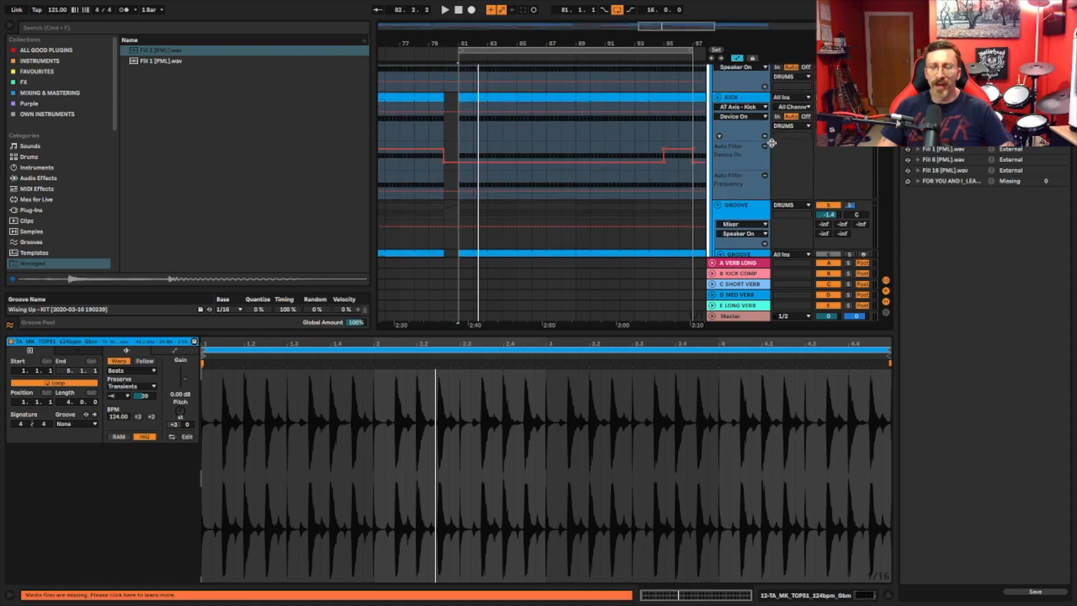
scroll(802, 104, up, 2)
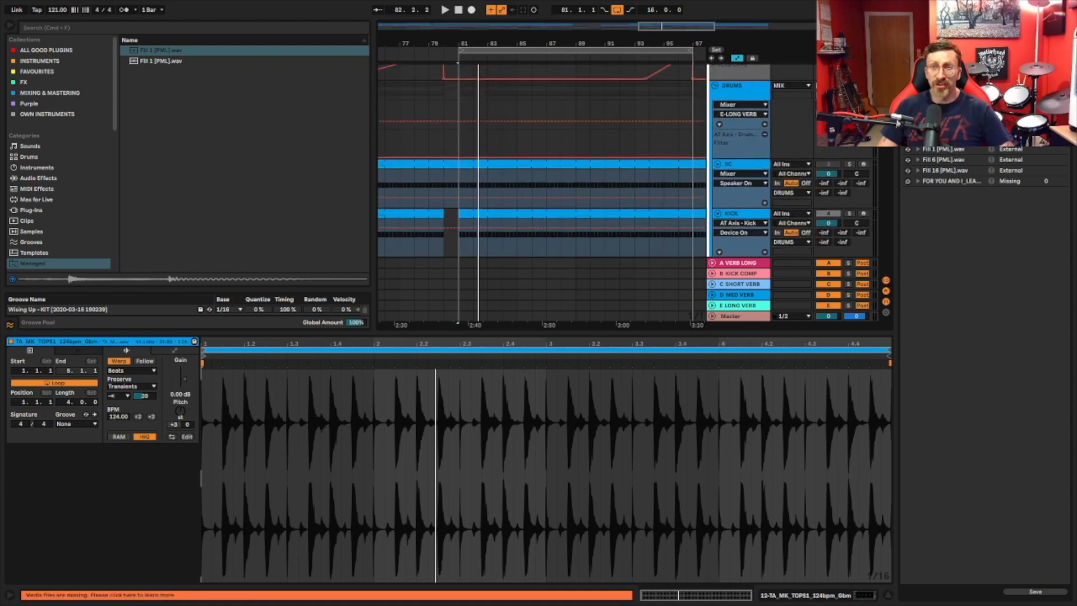
scroll(609, 101, down, 8)
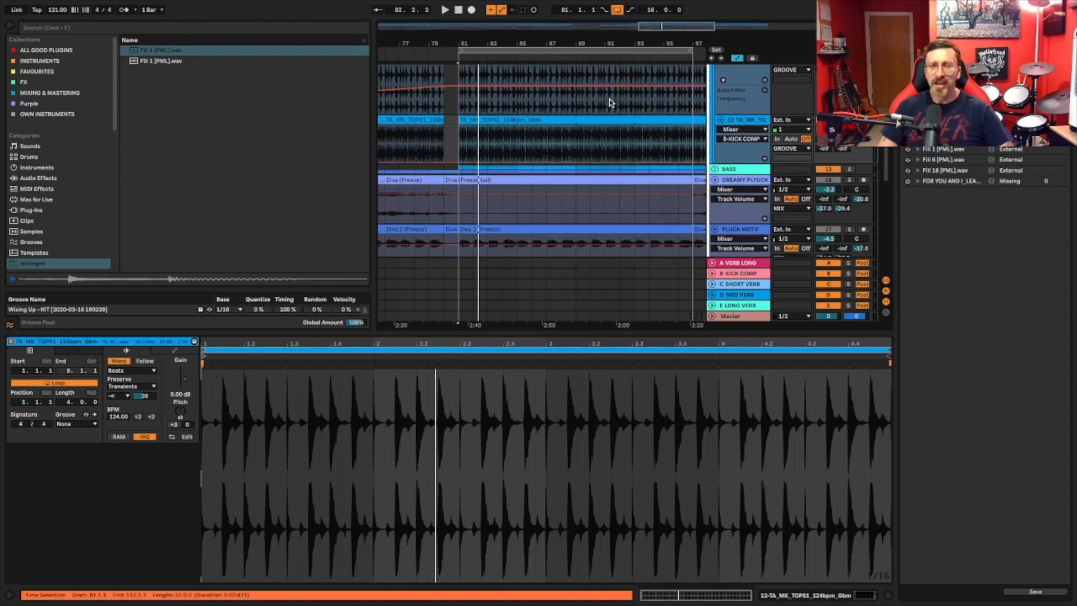
scroll(611, 100, down, 3)
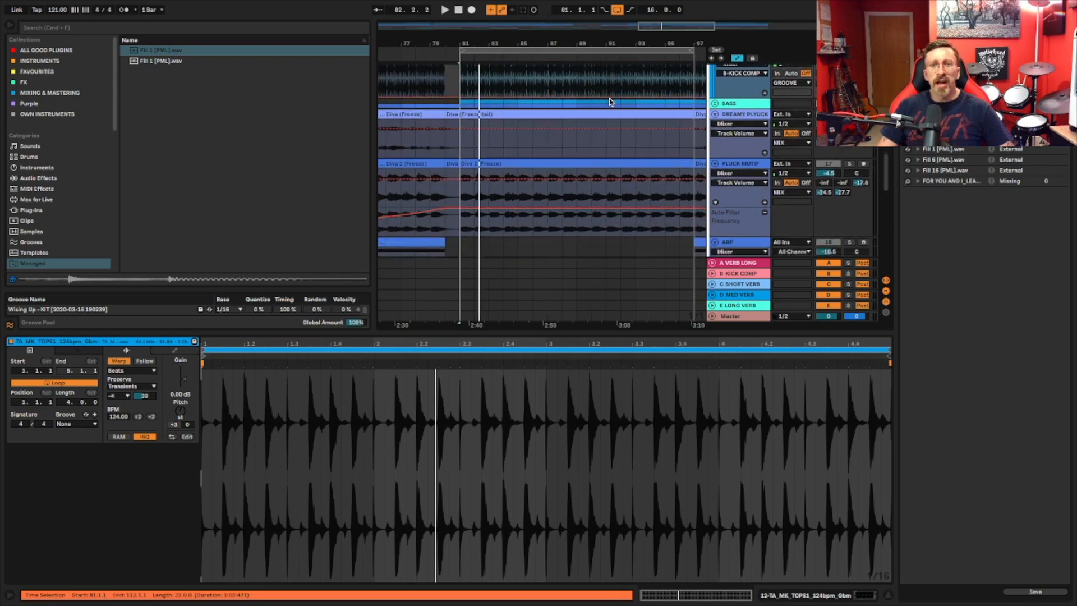
scroll(622, 84, down, 3)
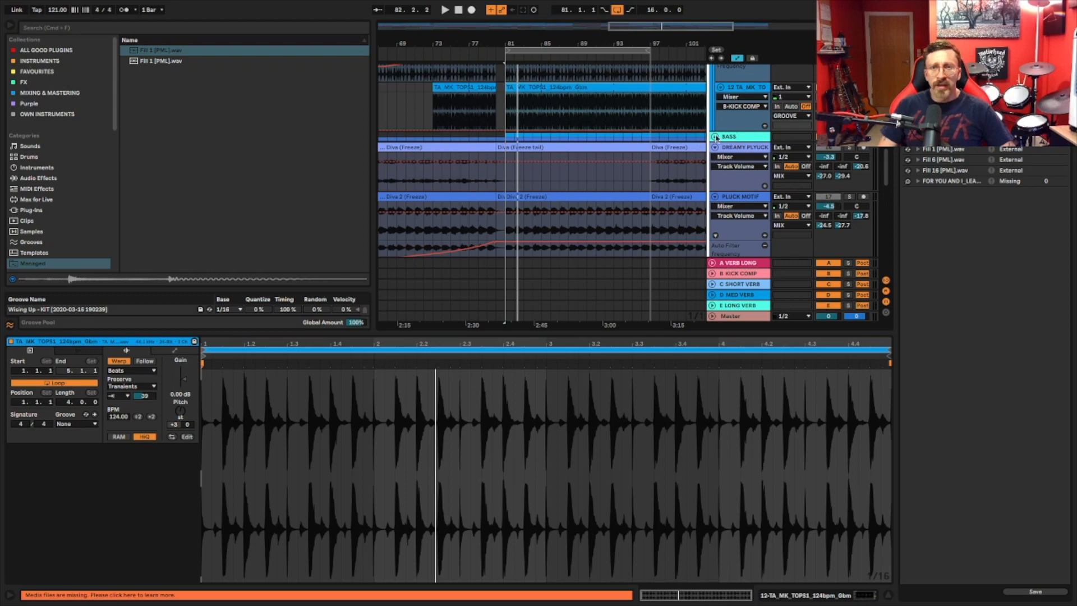
click(716, 137)
scroll(644, 129, down, 5)
scroll(643, 130, up, 6)
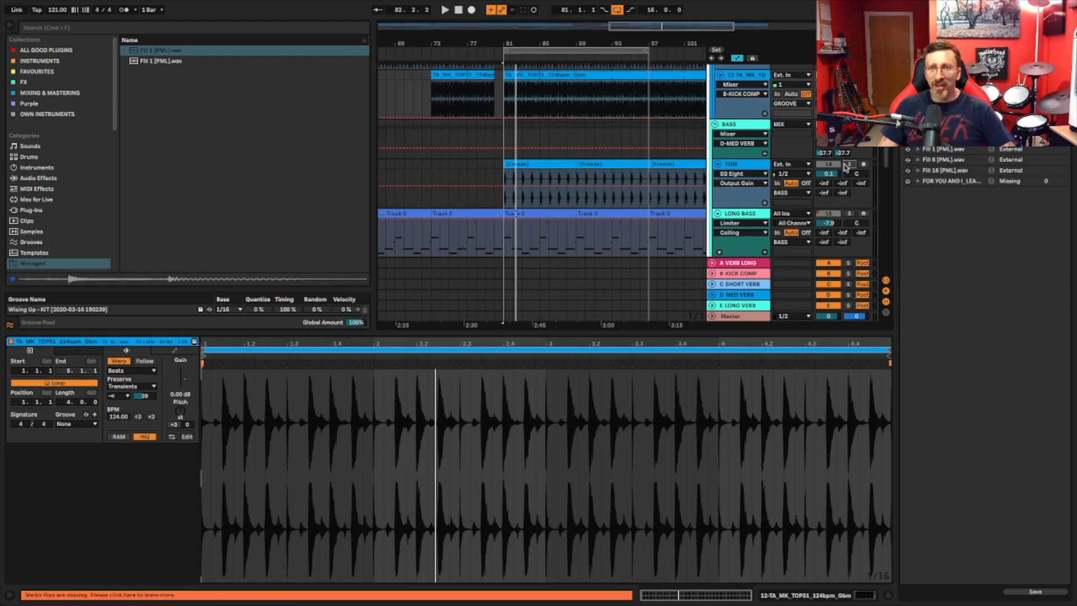
Step: Solo the TOM track, listen to it in the loop and check its EQ Eight curve during playback
click(736, 167)
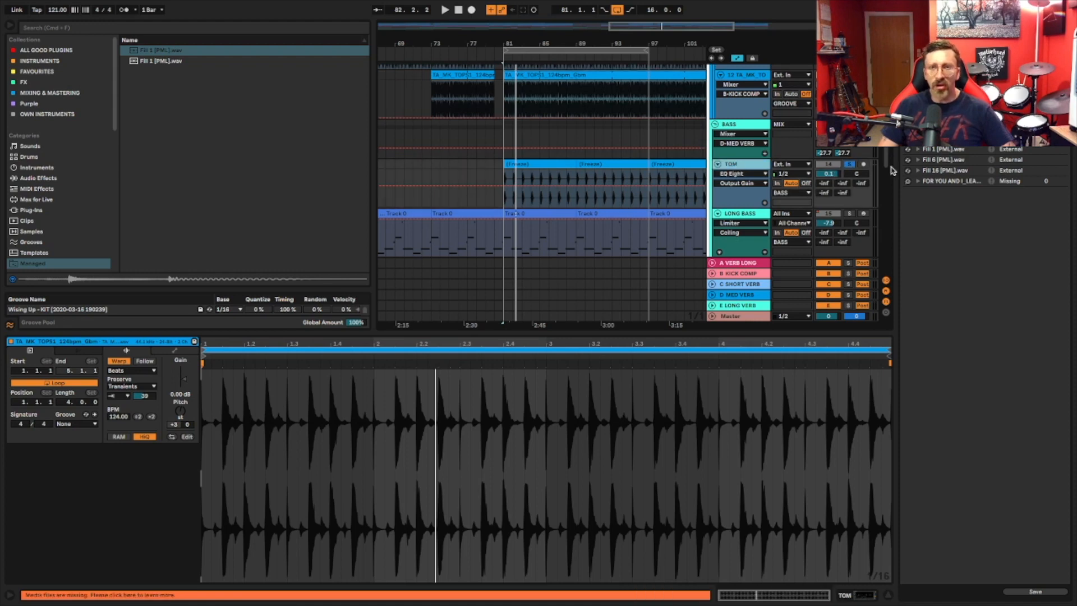
key(space)
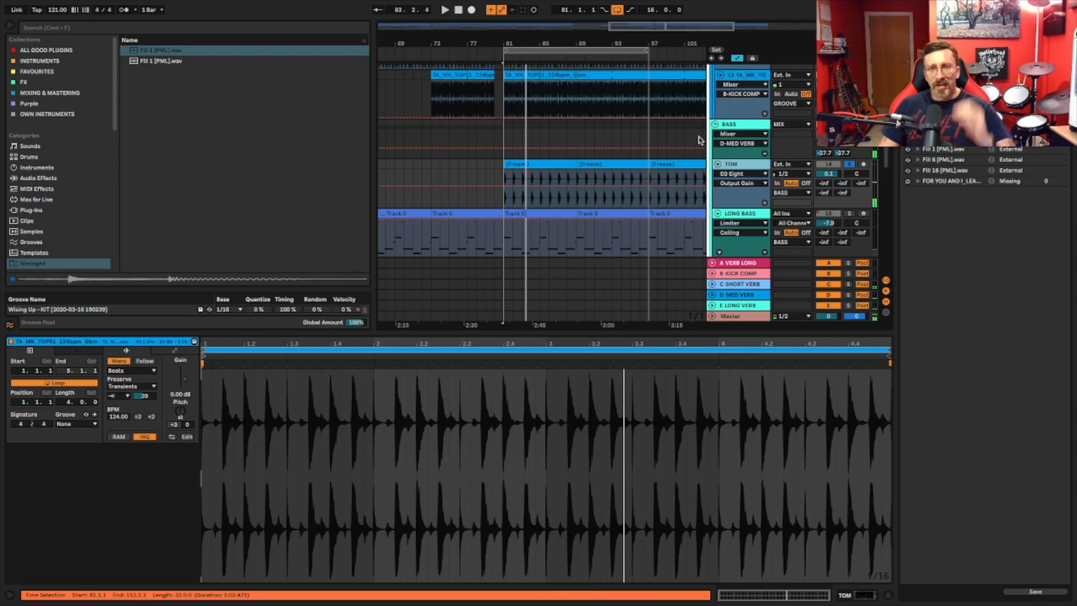
click(752, 164)
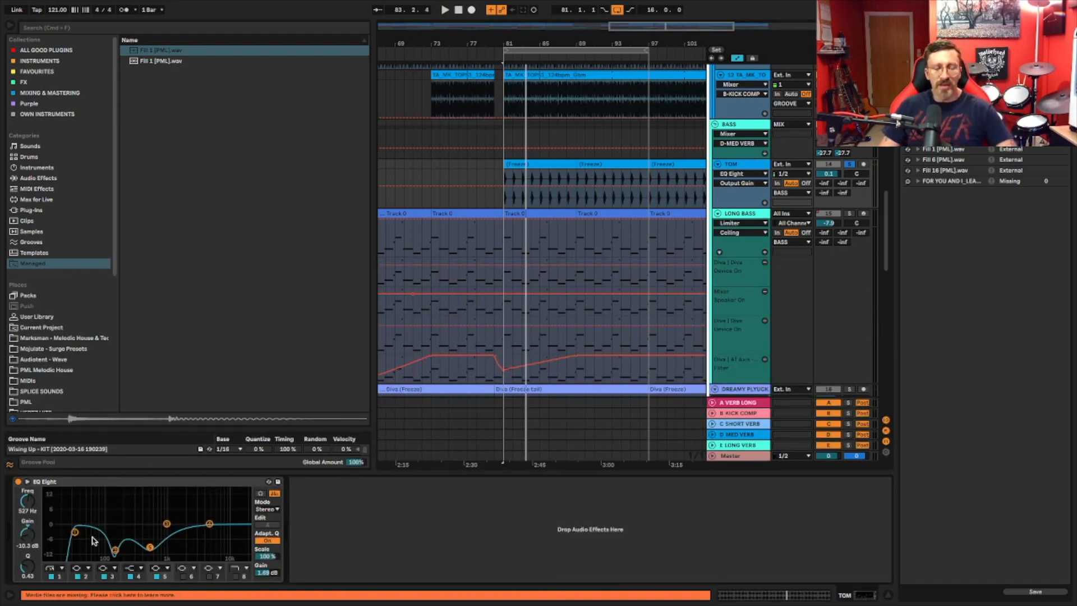
key(space)
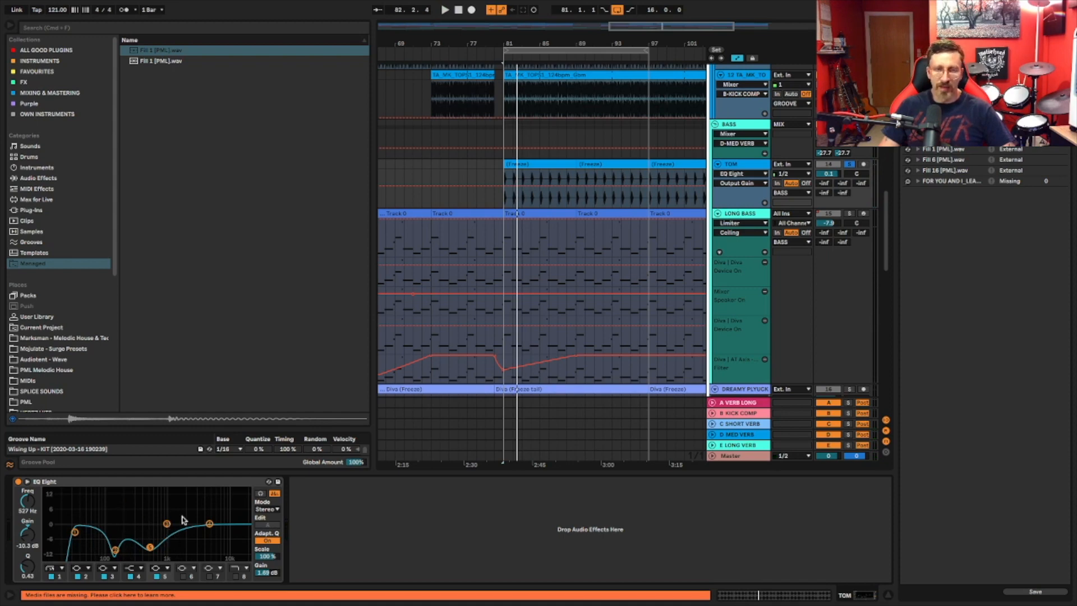
Step: Solo only the LONG BASS track, show its device chain and play the looped section
scroll(572, 174, down, 2)
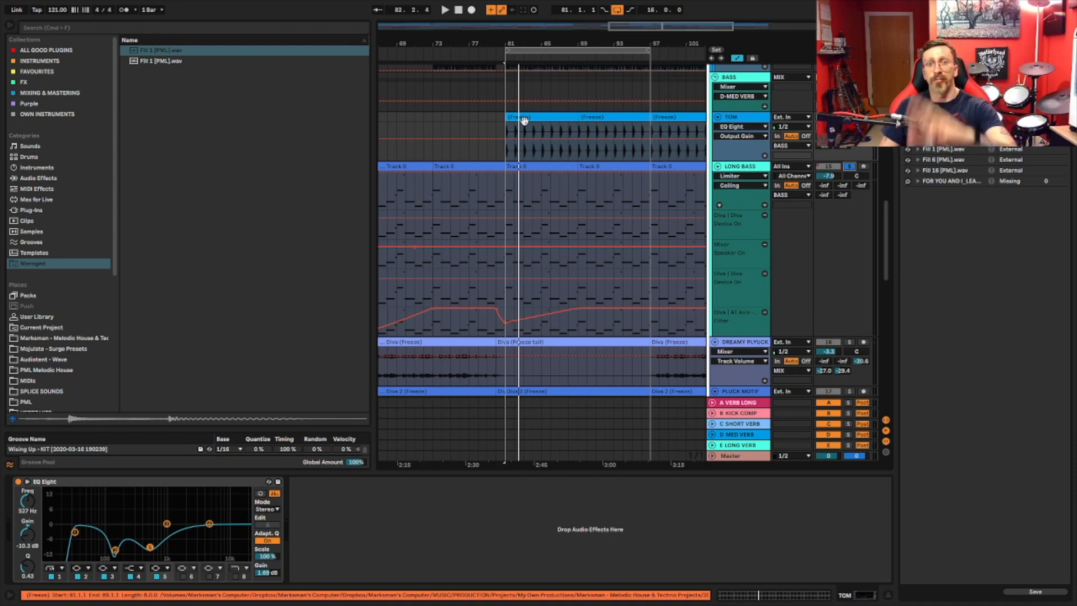
click(753, 171)
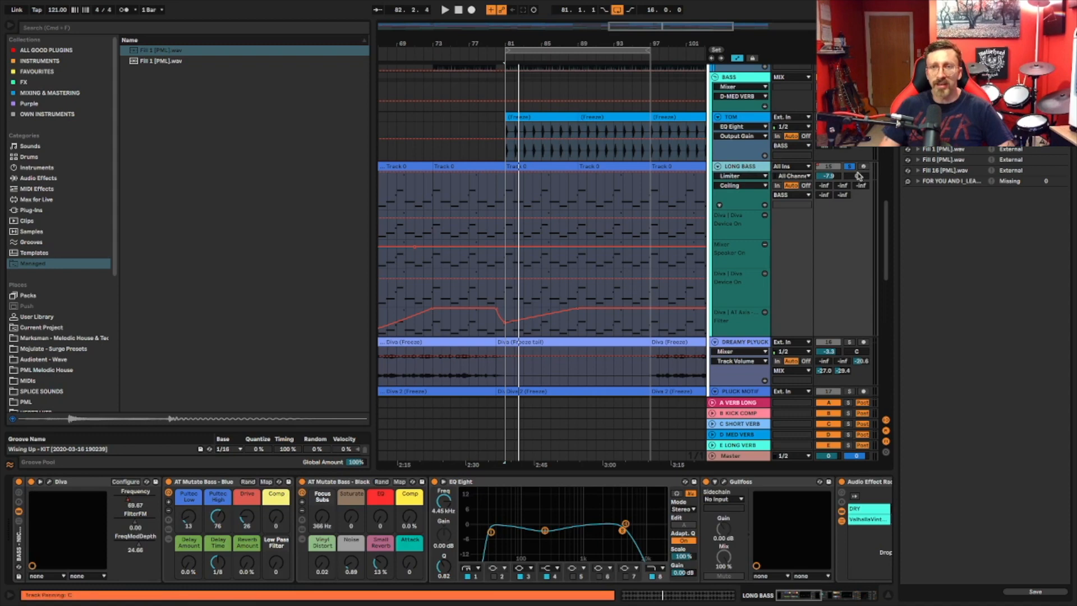
key(space)
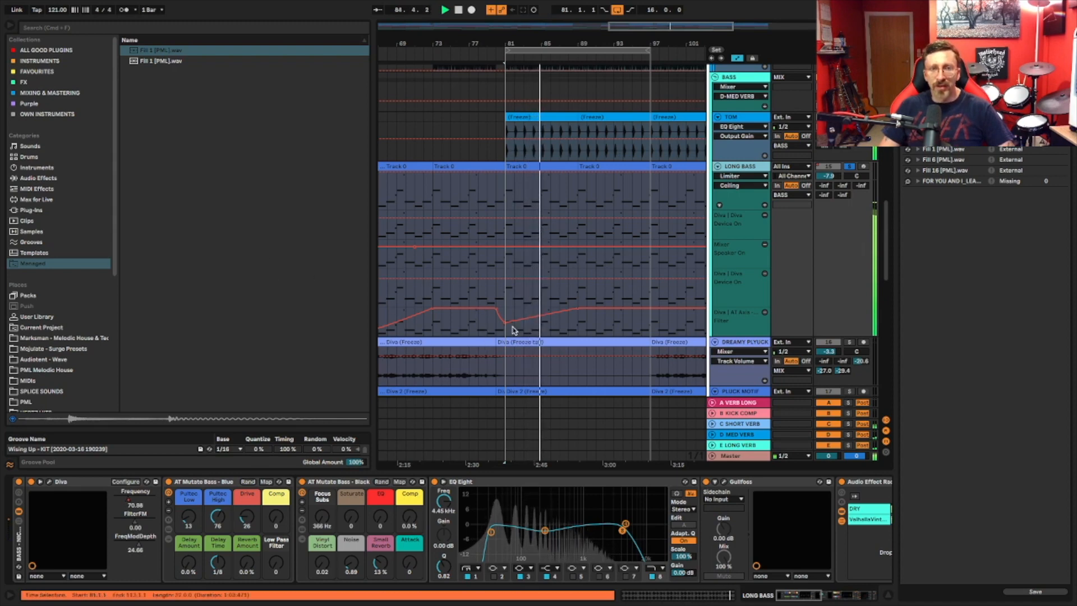
Step: Show the Diva Frequency automation on the LONG BASS track and follow its curve along the arrangement
scroll(595, 316, right, 2)
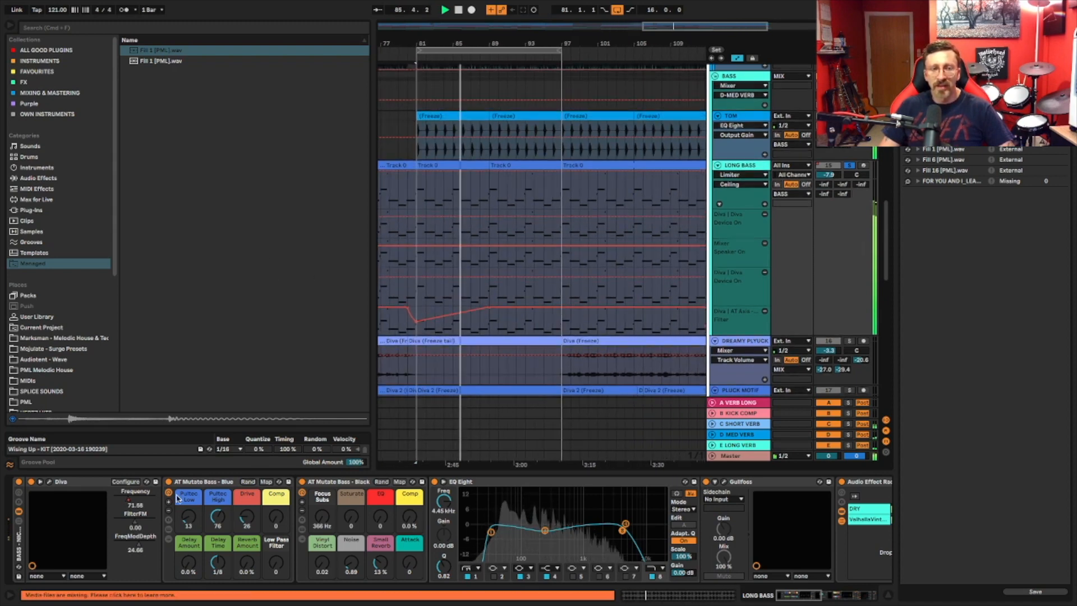
click(130, 503)
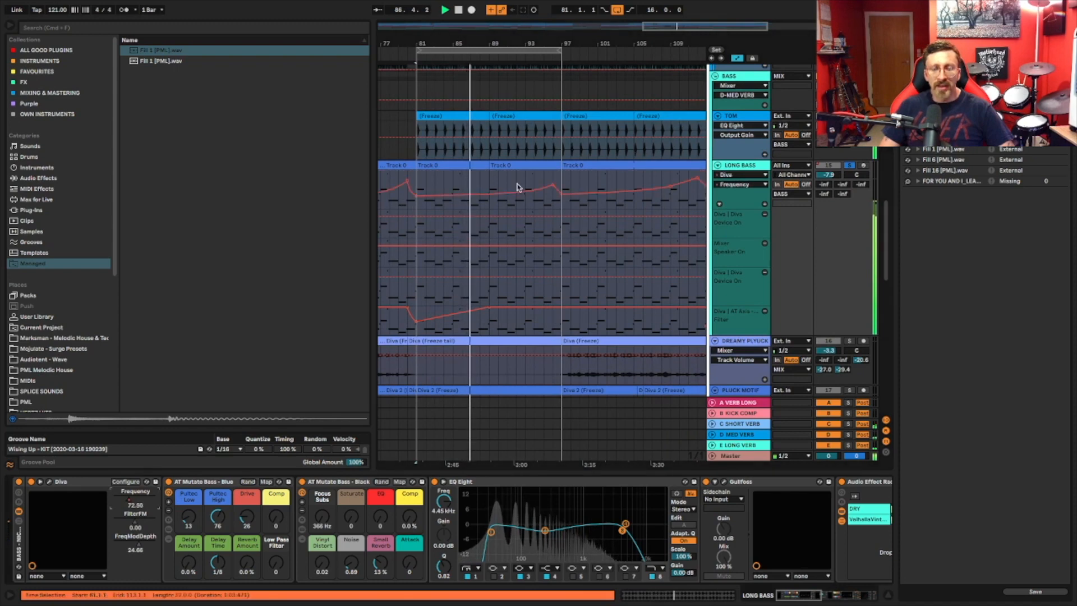
scroll(499, 188, right, 3)
scroll(497, 188, left, 3)
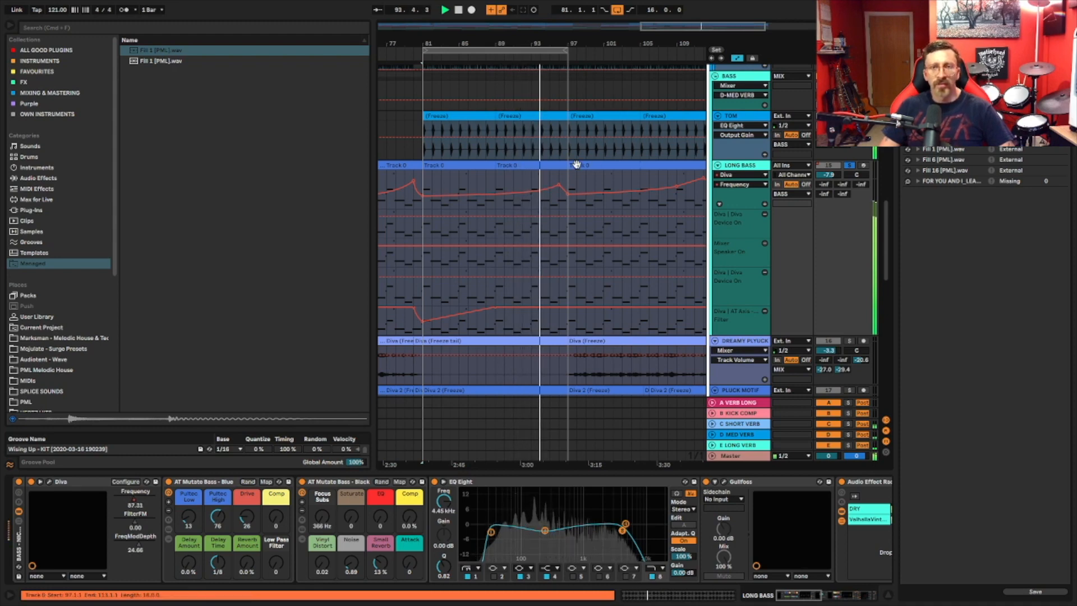
Step: Move the 16-bar loop so that it starts at bar 97
scroll(577, 166, down, 3)
scroll(578, 167, down, 2)
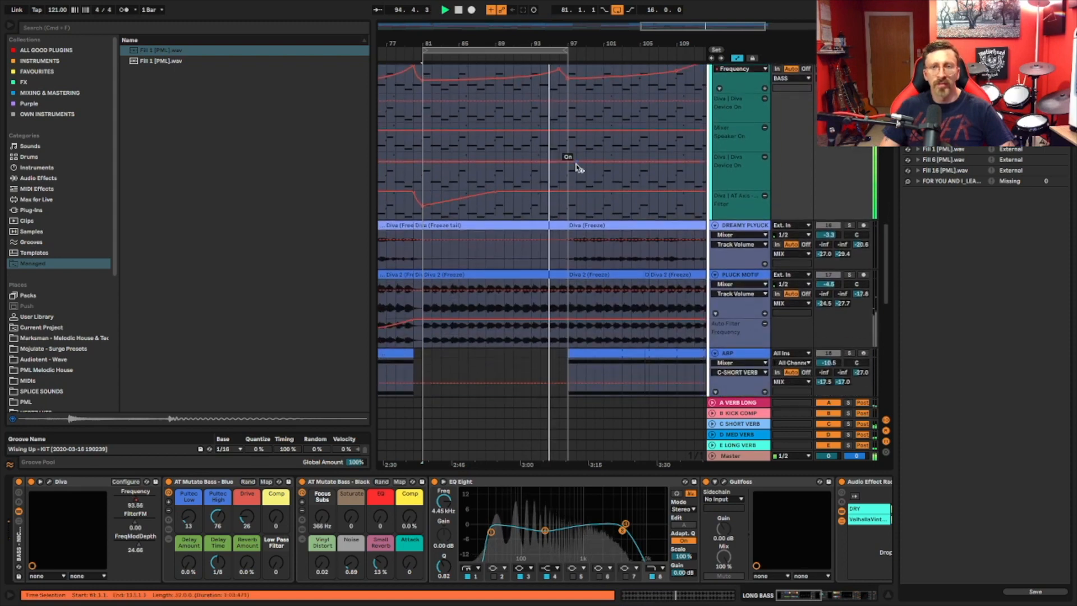
scroll(575, 171, up, 2)
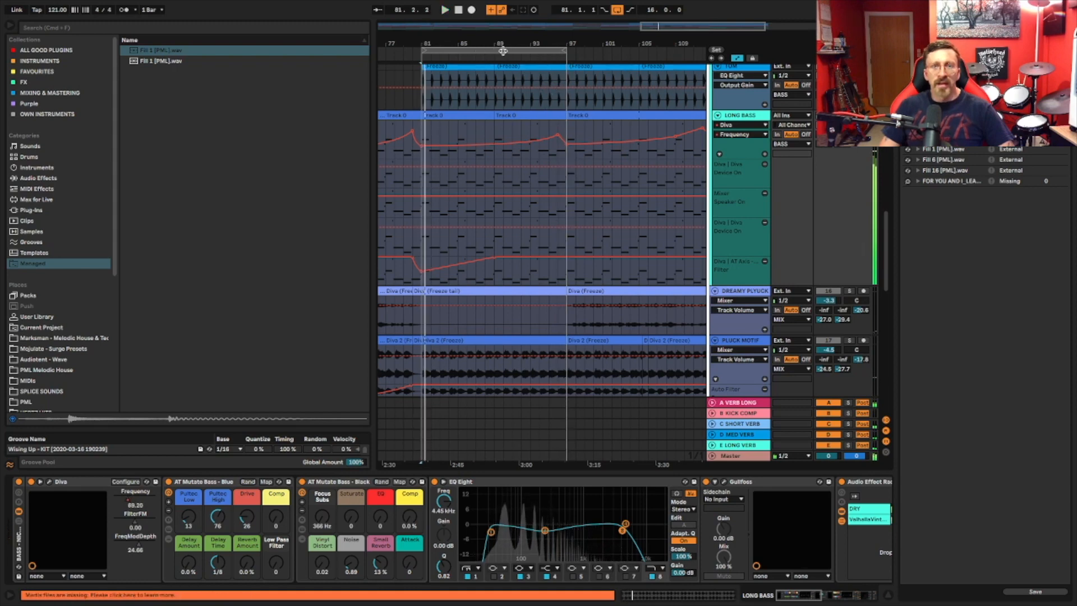
scroll(519, 133, right, 2)
drag(469, 51, 614, 56)
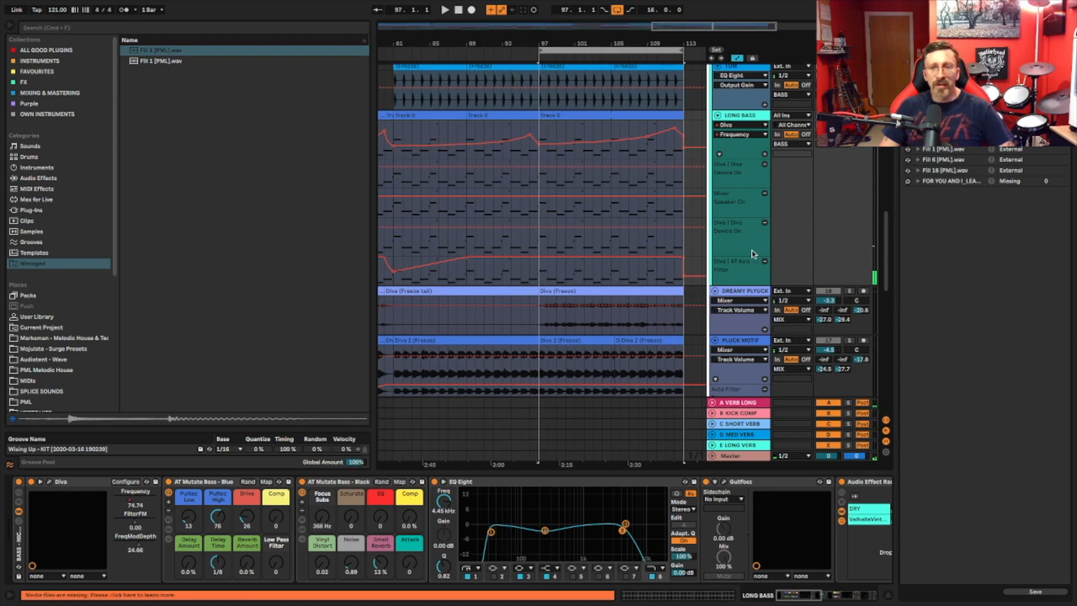
Step: Solo only the DREAMY PLYUCK MELODY track, play the looped section and show its devices
click(851, 291)
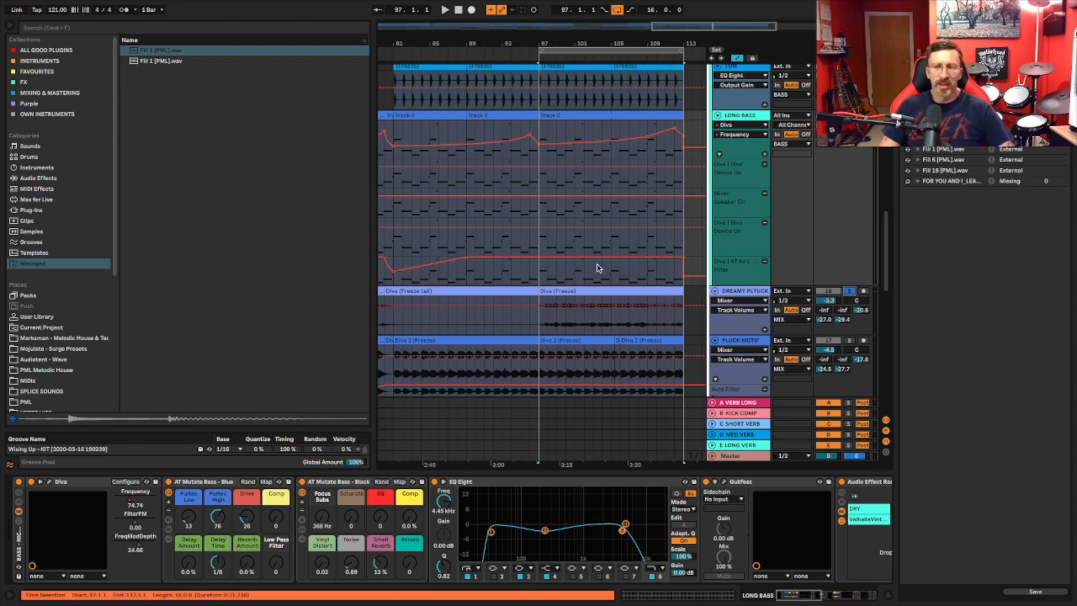
key(space)
click(753, 294)
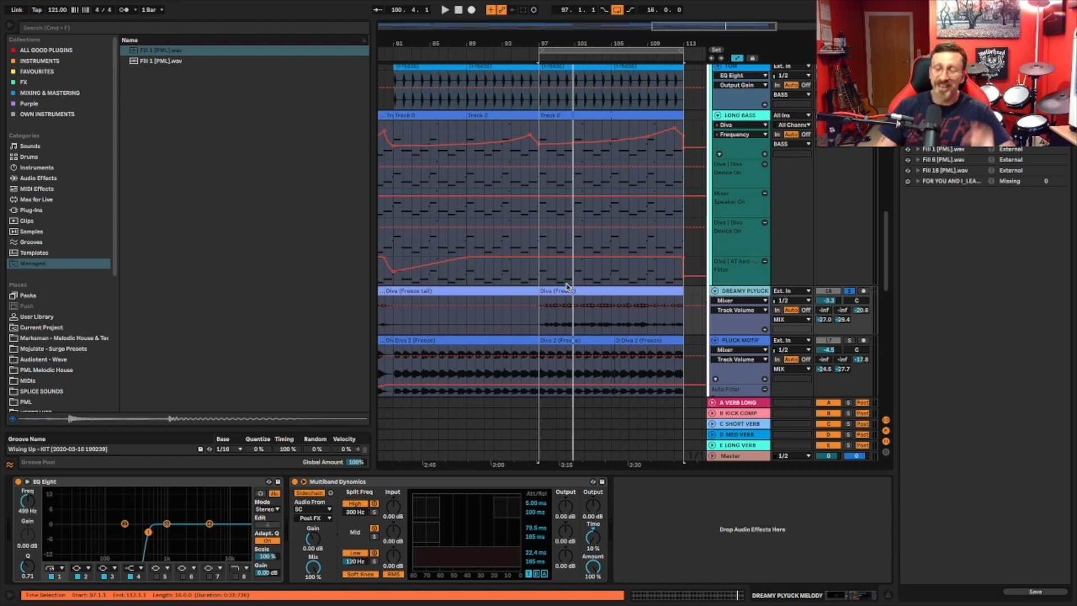
Step: Add the PLUCK MOTIF track to the solo, show its devices and listen to it together with the dreamy pluck melody
scroll(567, 283, down, 5)
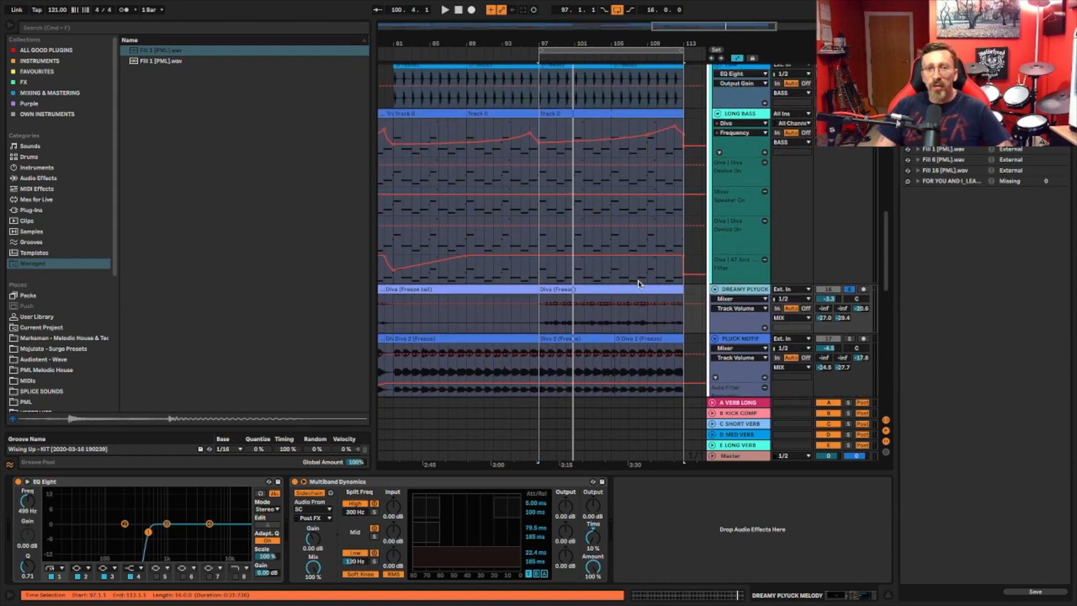
click(850, 269)
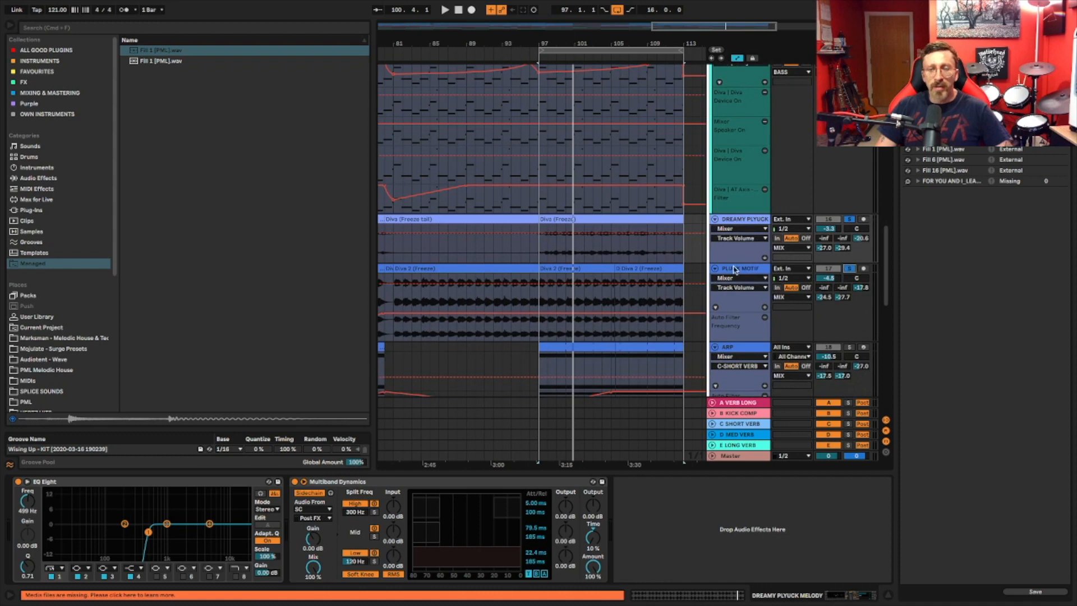
click(729, 269)
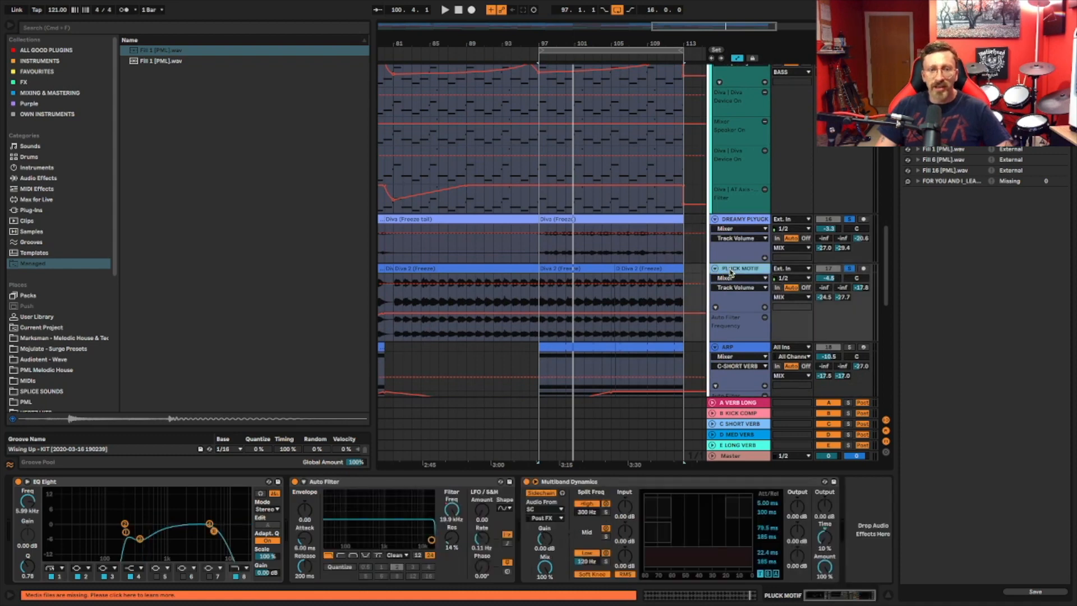
key(space)
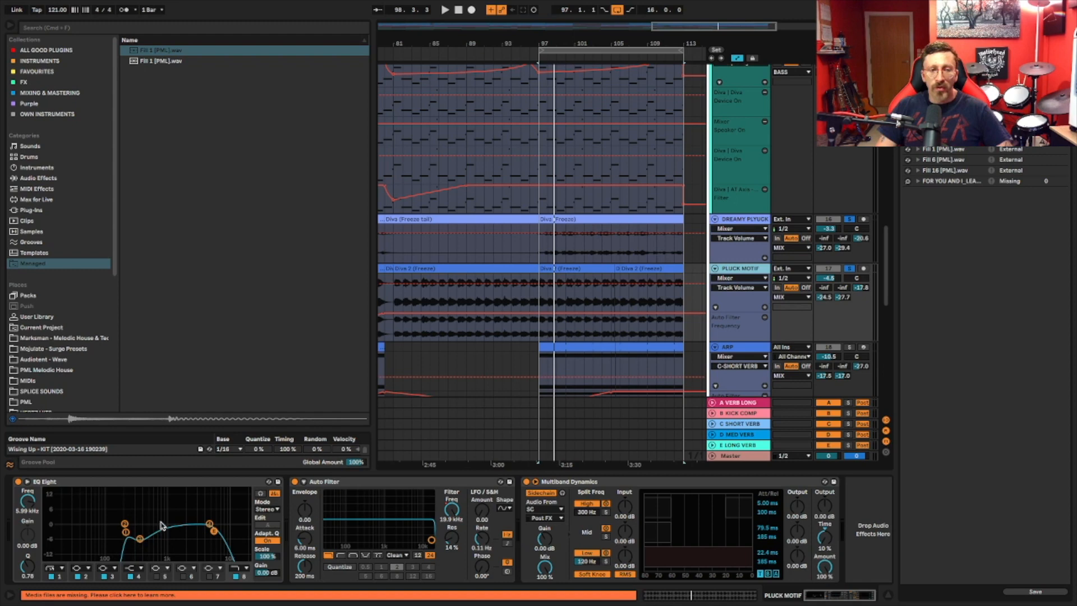
Step: Play the two pluck tracks again and compare their EQ Eight curves by switching between their device chains
key(space)
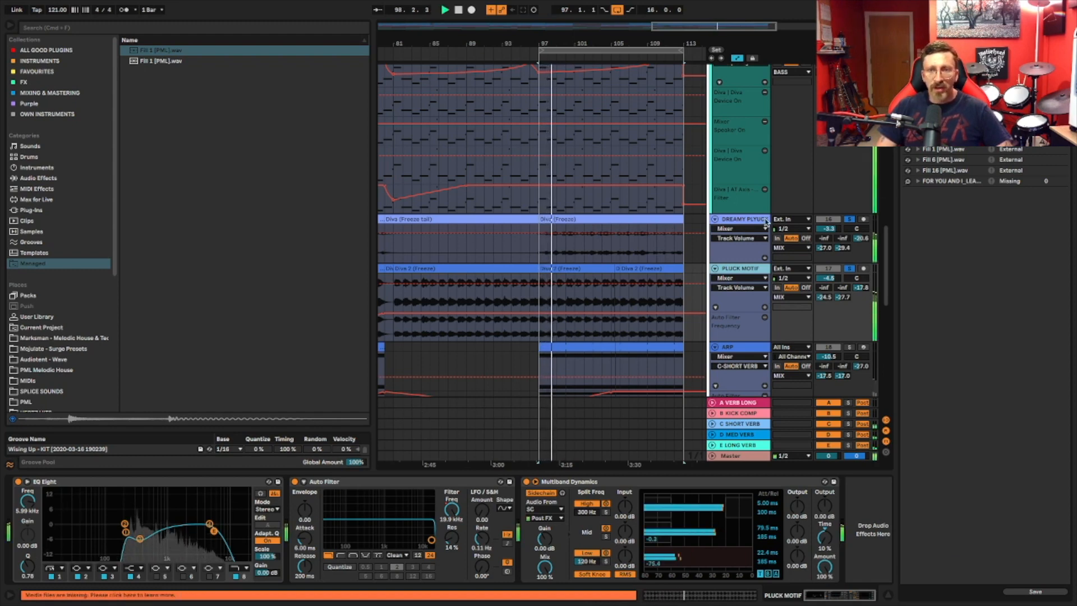
click(745, 219)
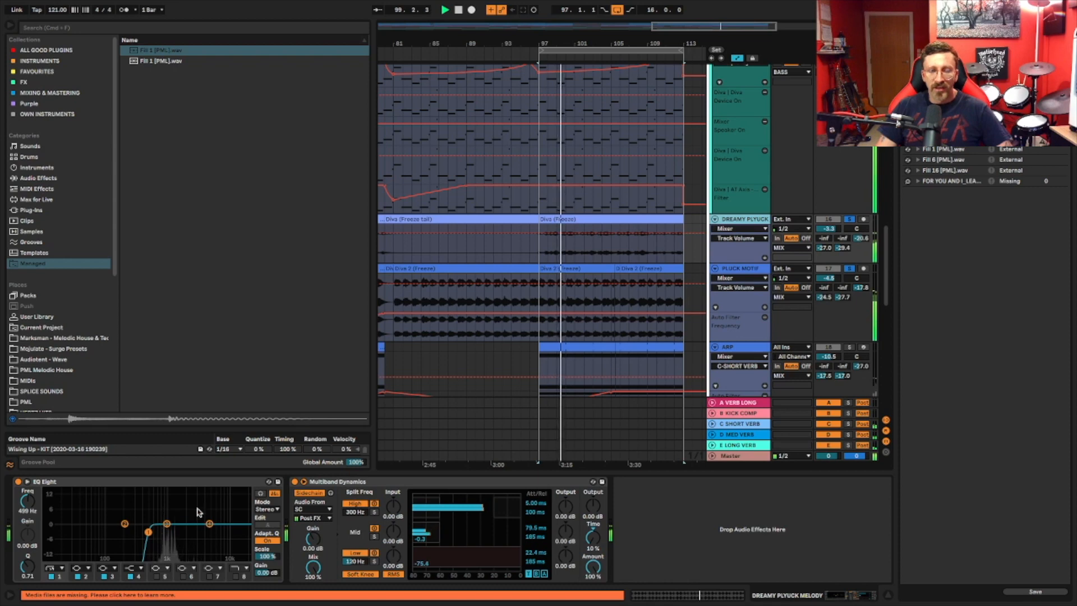
click(640, 264)
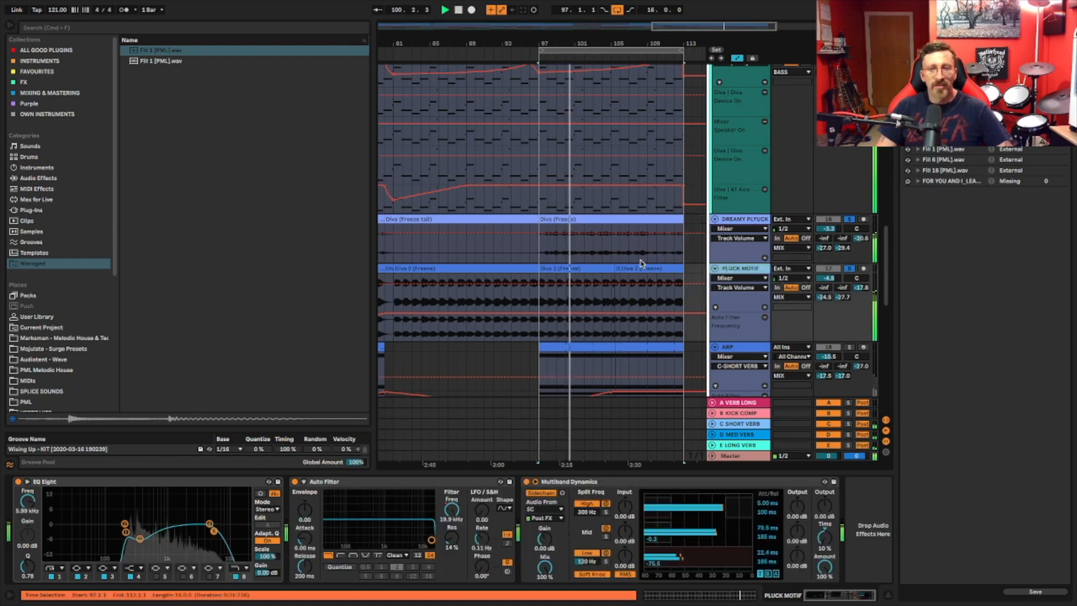
Step: Add the ARP track to the solo alongside the two pluck tracks and view its clips earlier in the arrangement
scroll(640, 262, down, 5)
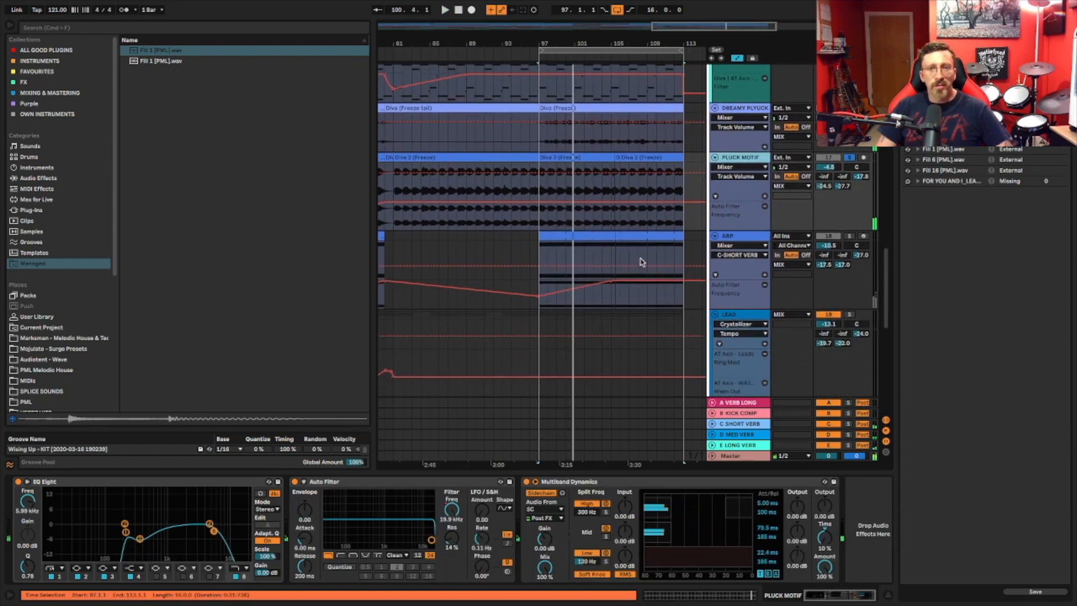
super+click(849, 236)
scroll(579, 238, left, 8)
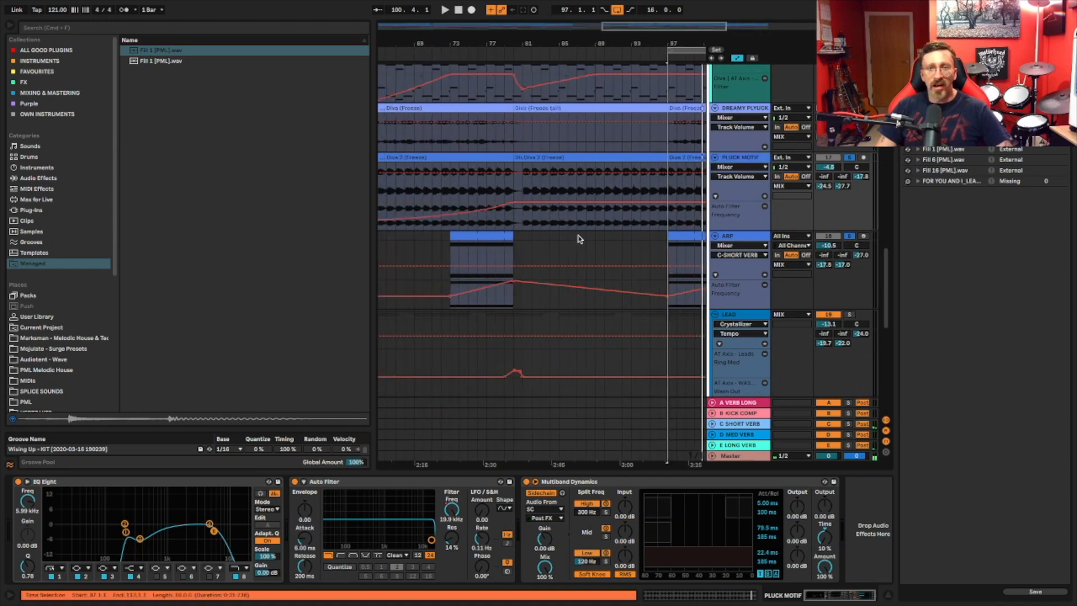
Step: Play the looped section from bar 97 with the ARP track soloed and show its device chain
scroll(572, 233, right, 8)
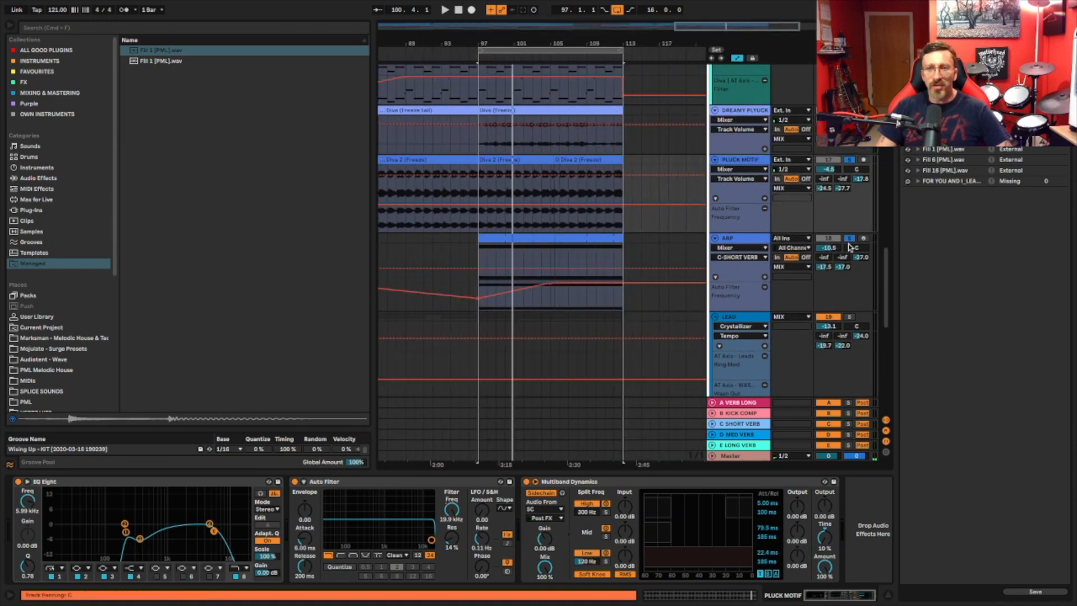
key(space)
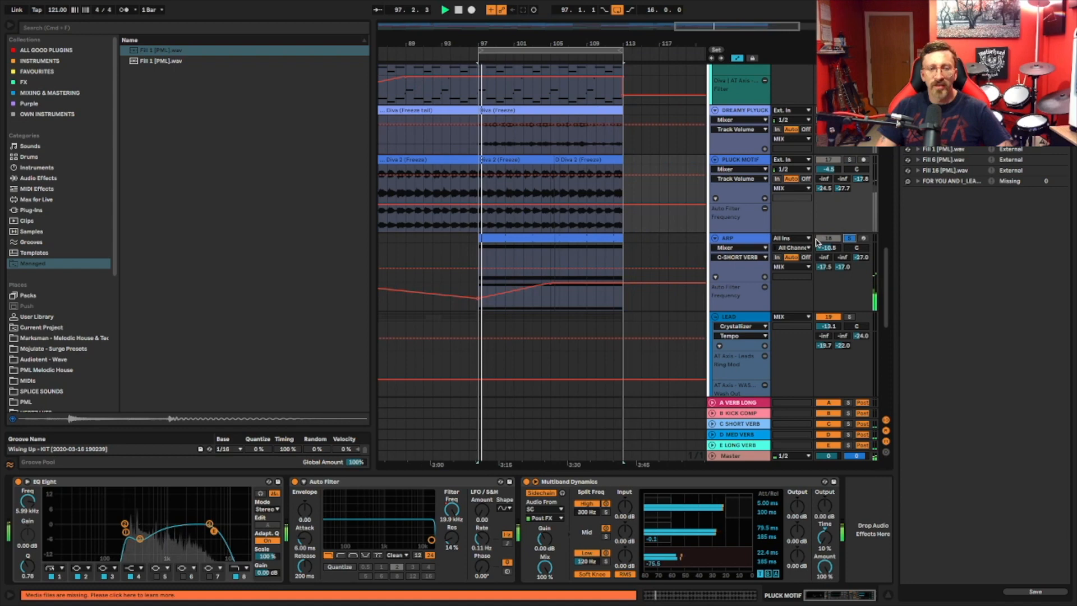
click(561, 248)
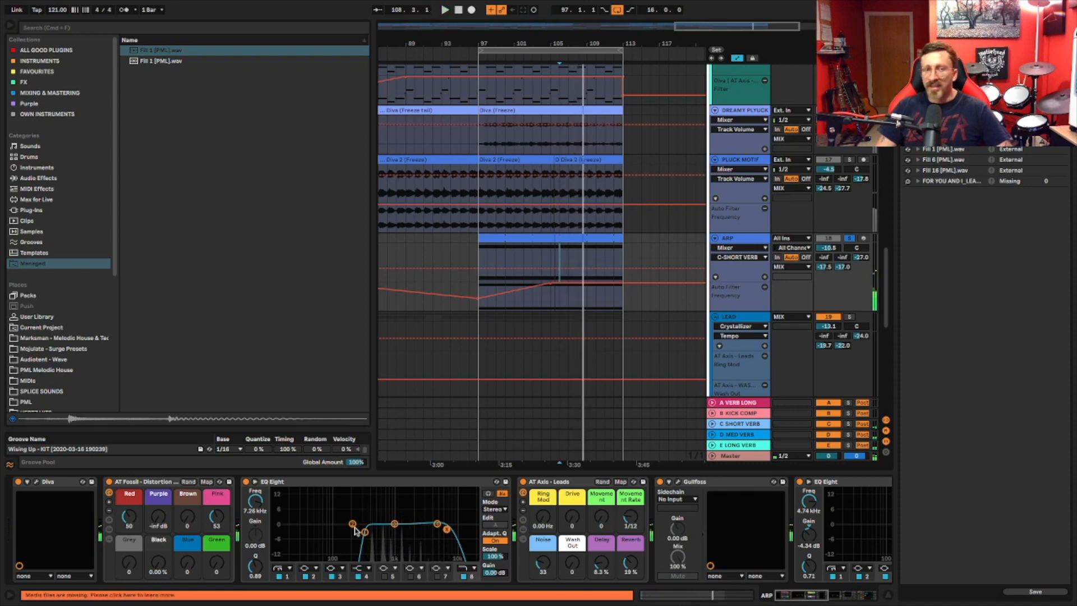
Step: Solo the VOCAL CHOP track, view its clips across the arrangement and select the clip starting at bar 96 to show its devices
scroll(589, 157, down, 5)
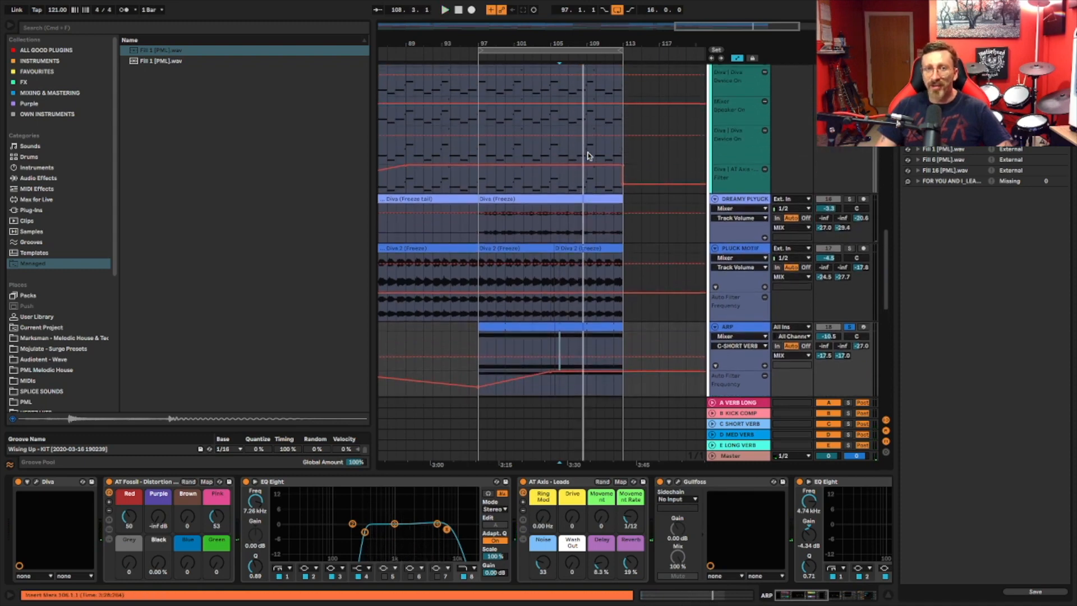
scroll(589, 156, down, 8)
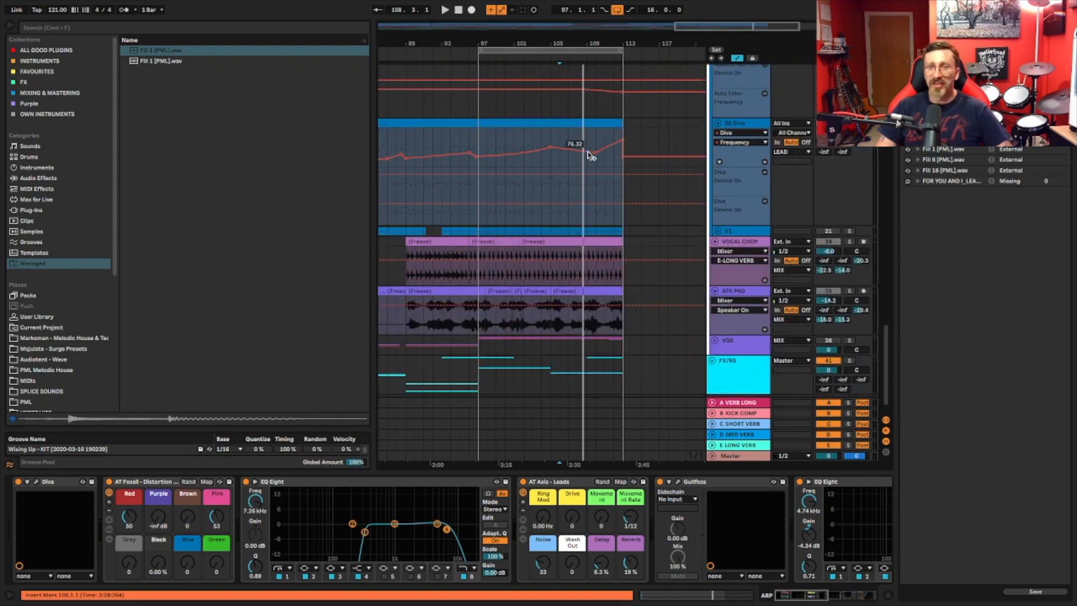
scroll(589, 156, down, 3)
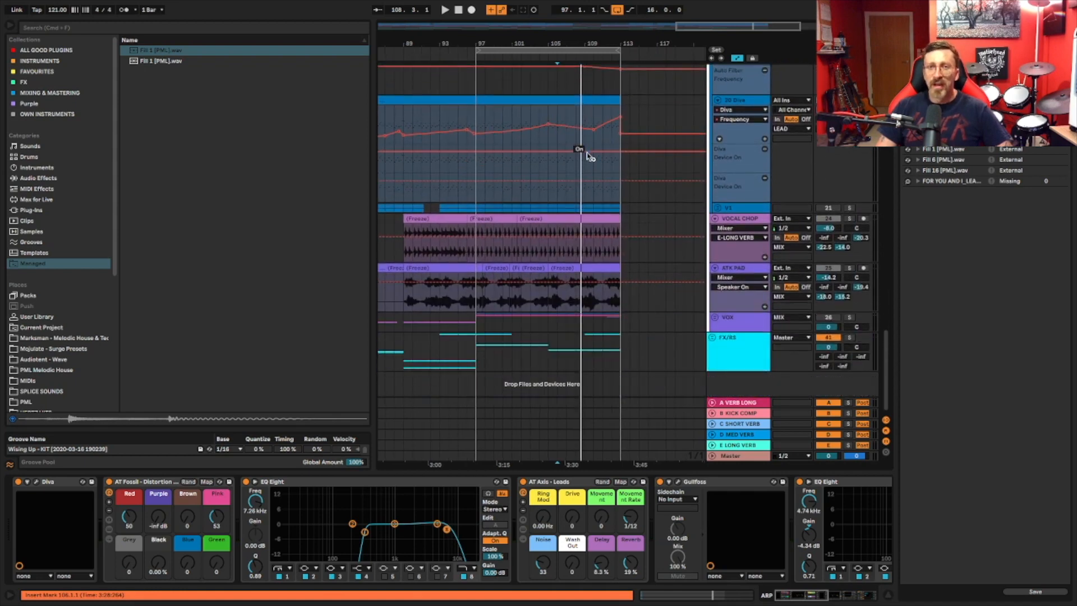
scroll(589, 156, left, 6)
scroll(561, 143, right, 5)
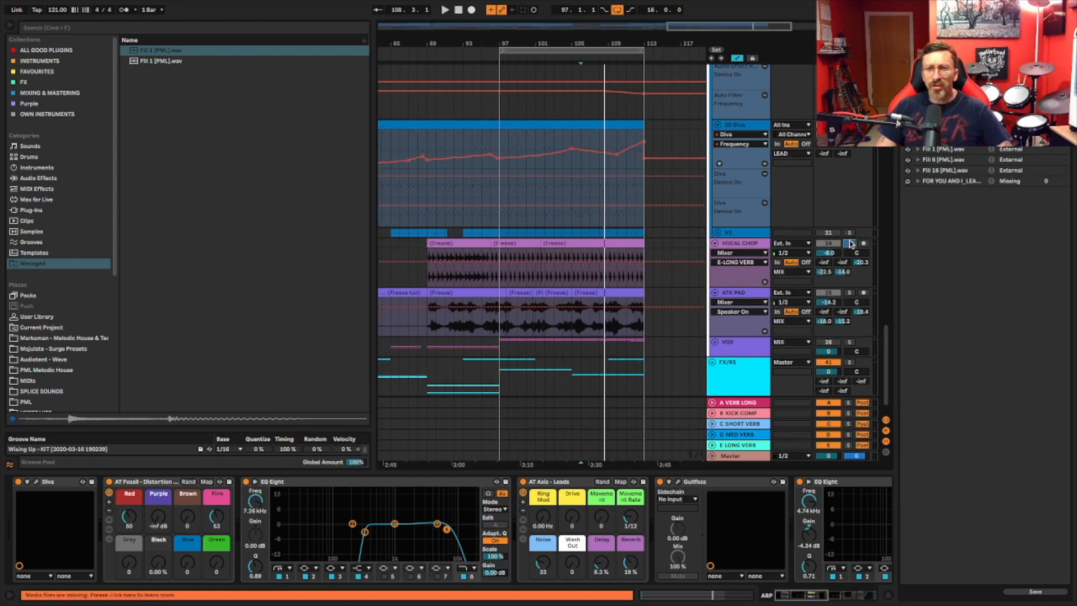
scroll(430, 170, left, 2)
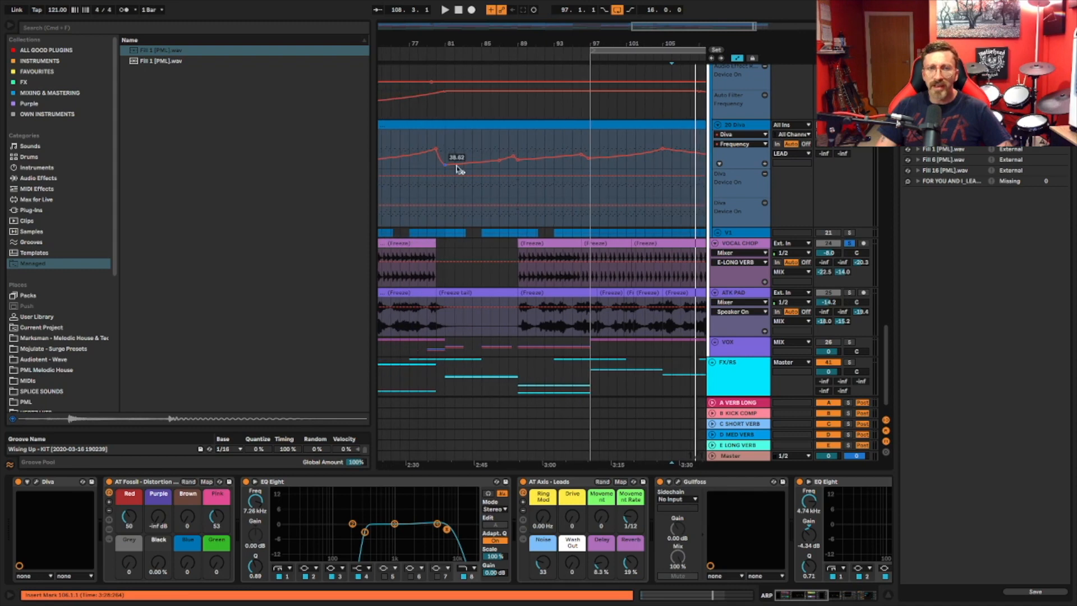
scroll(530, 258, right, 2)
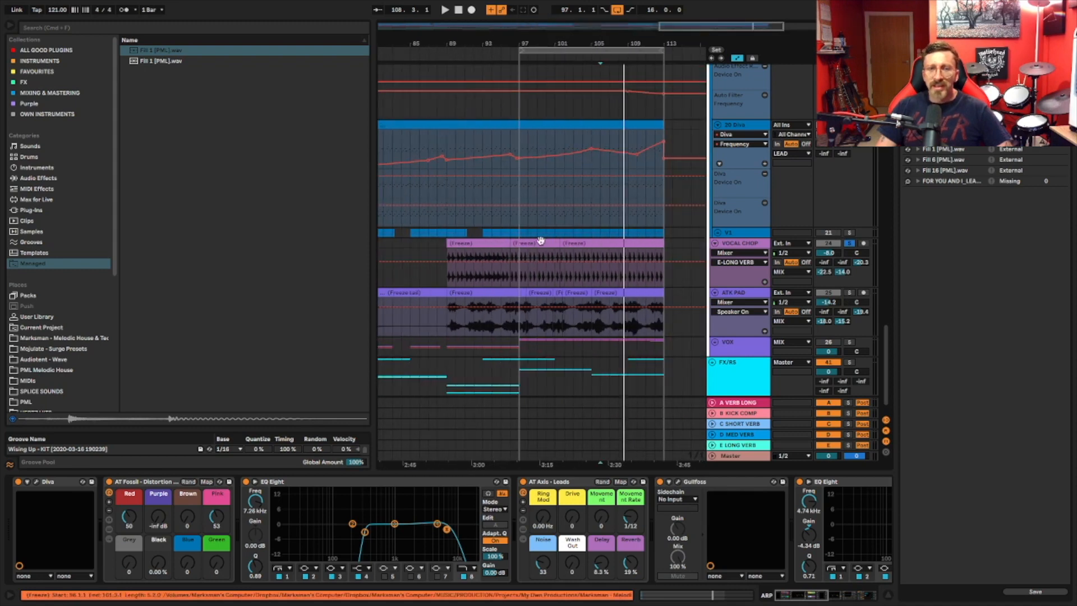
click(530, 247)
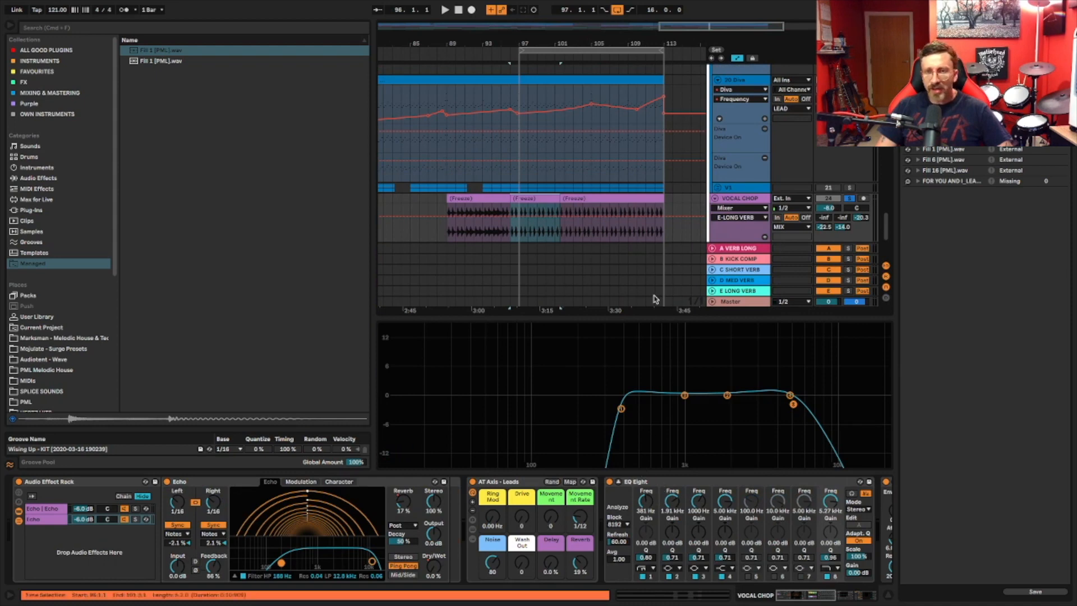
Step: Audition the VOCAL CHOP part over the looped section and look over the neighbouring tracks
scroll(603, 106, down, 3)
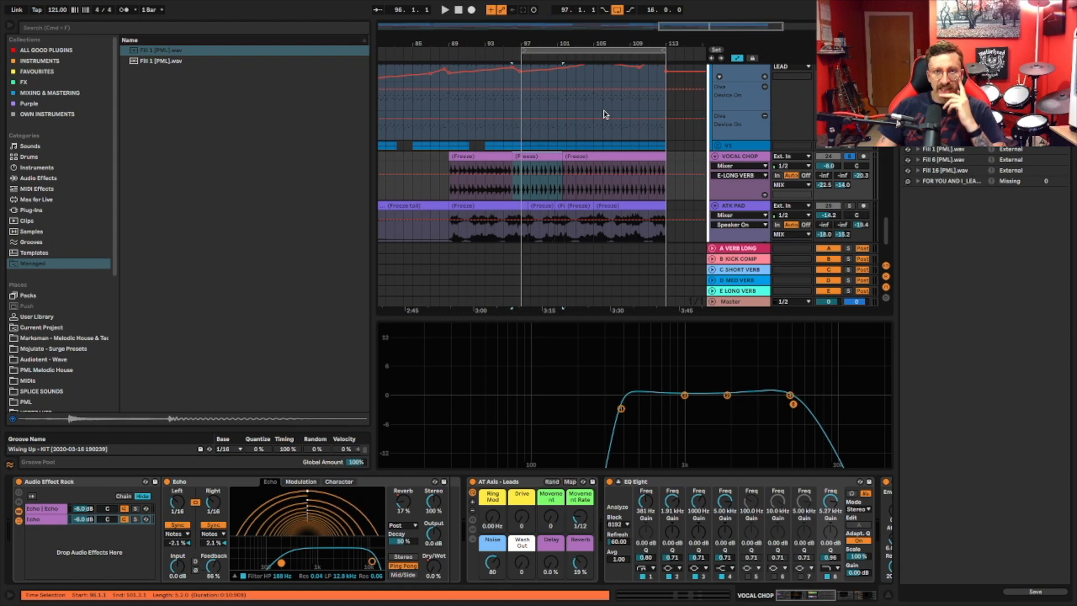
scroll(605, 114, down, 3)
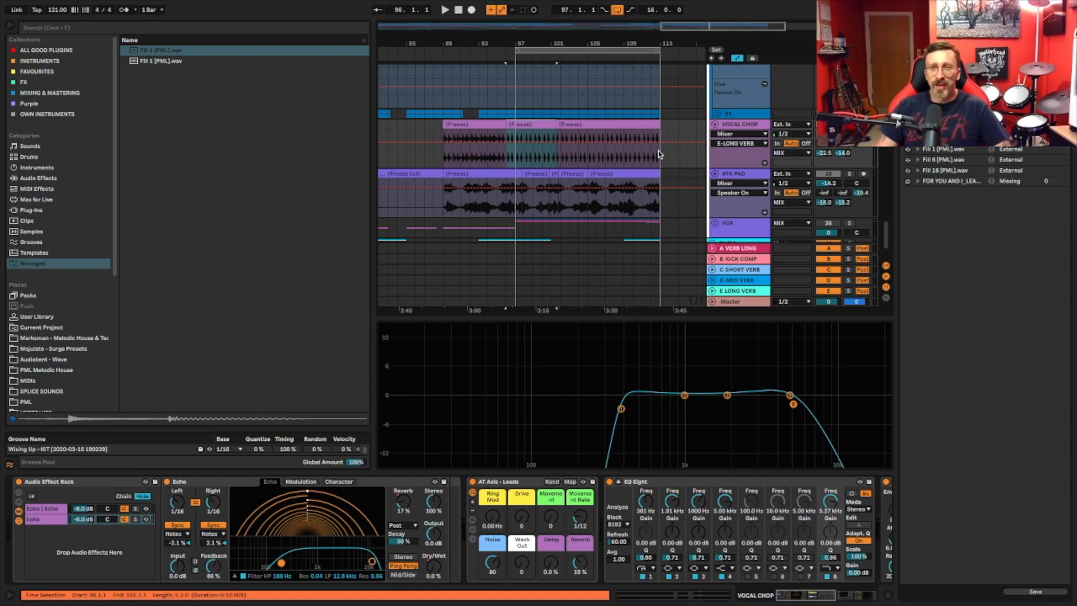
key(space)
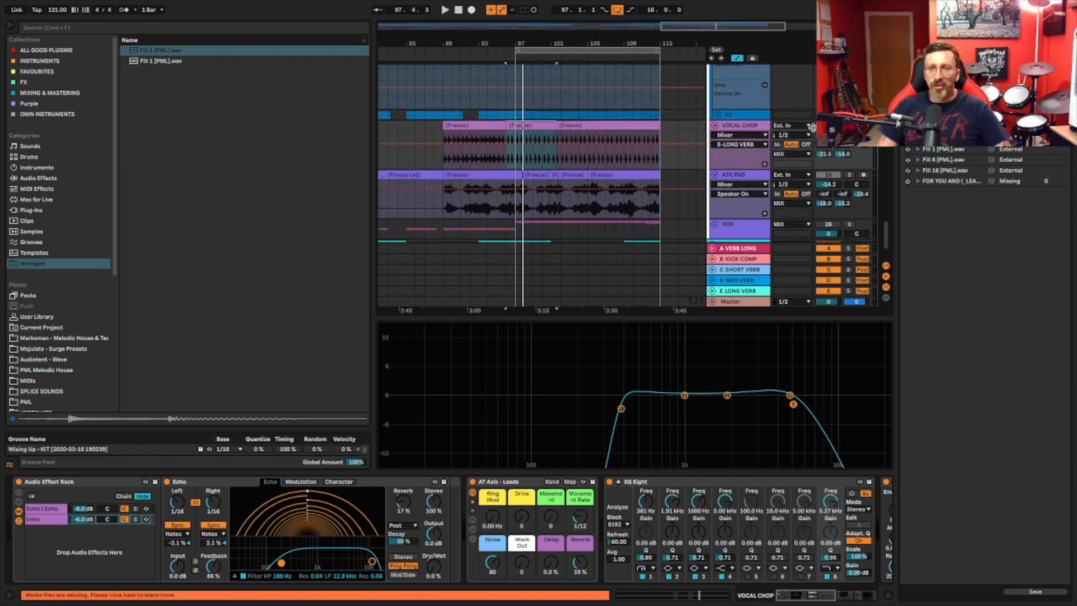
scroll(812, 127, up, 5)
scroll(834, 150, down, 8)
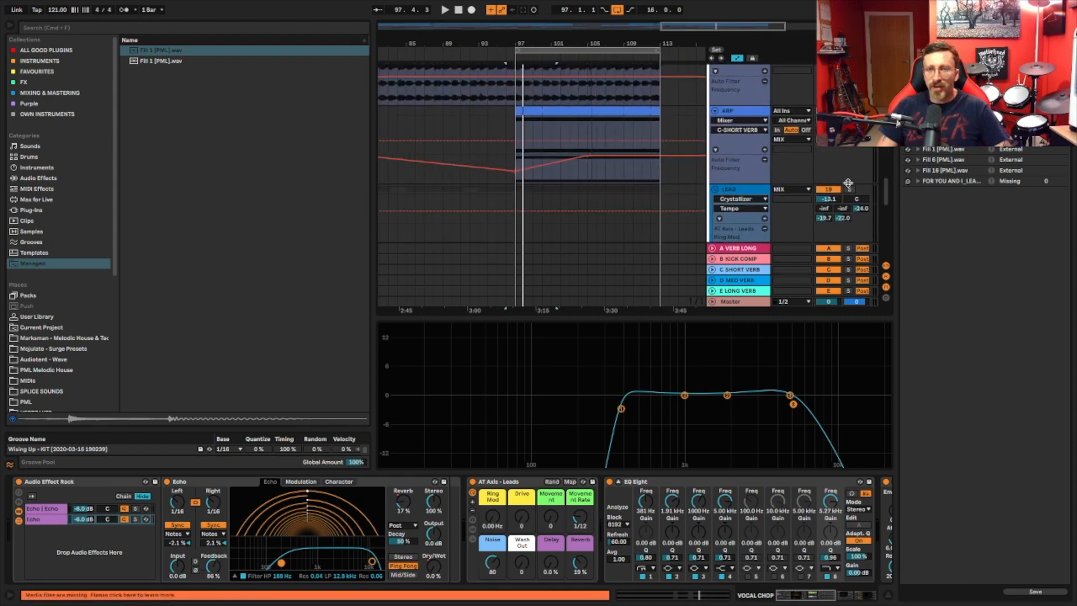
scroll(850, 194, down, 8)
key(space)
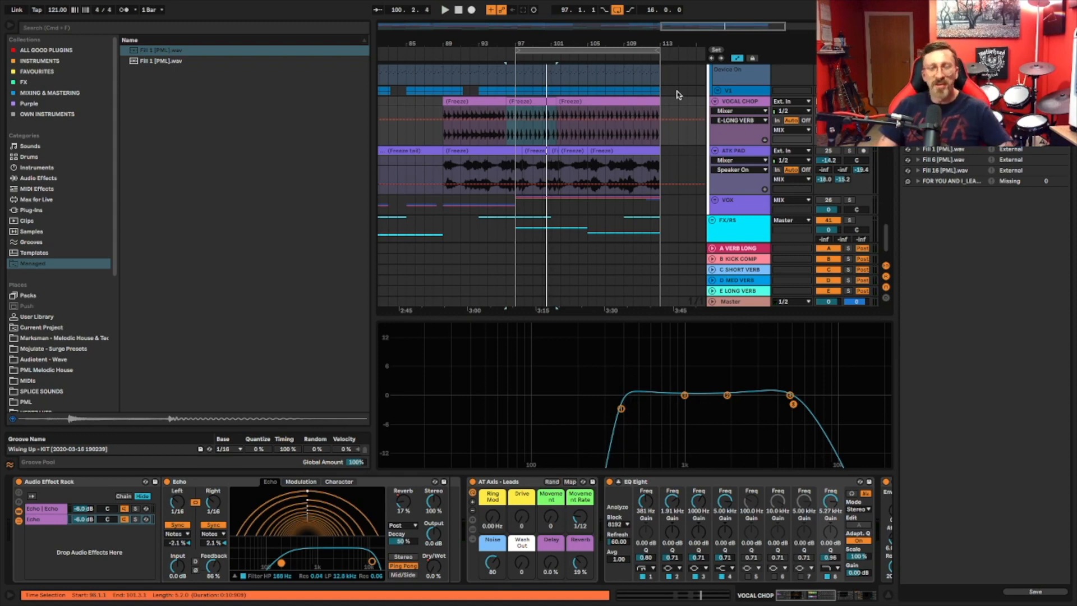
Step: Solo the ATK PAD track, set the playback start at bar 97 and listen to the pad
click(827, 151)
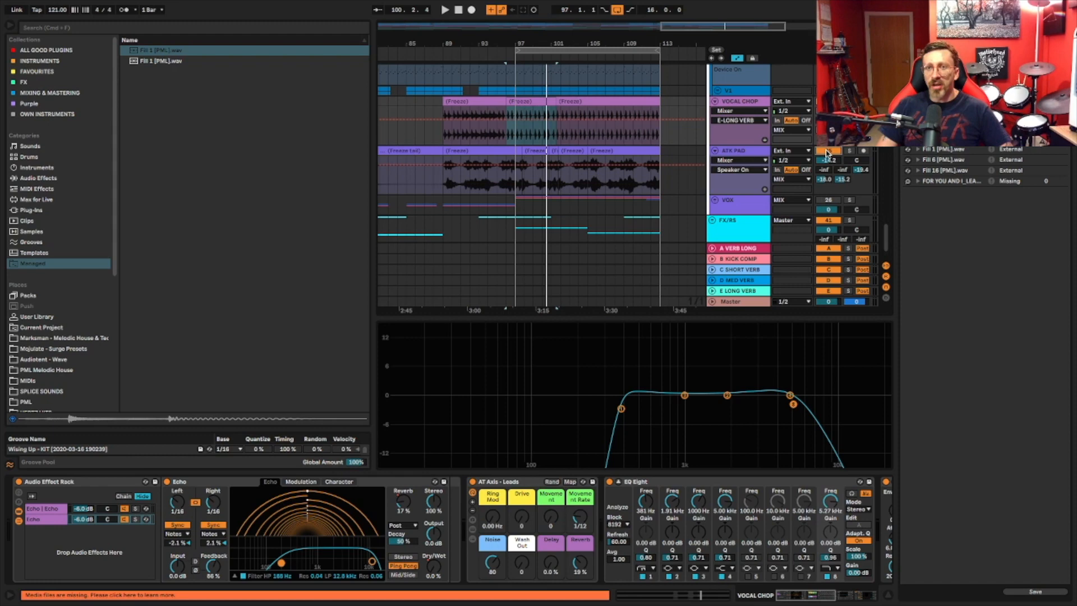
click(741, 157)
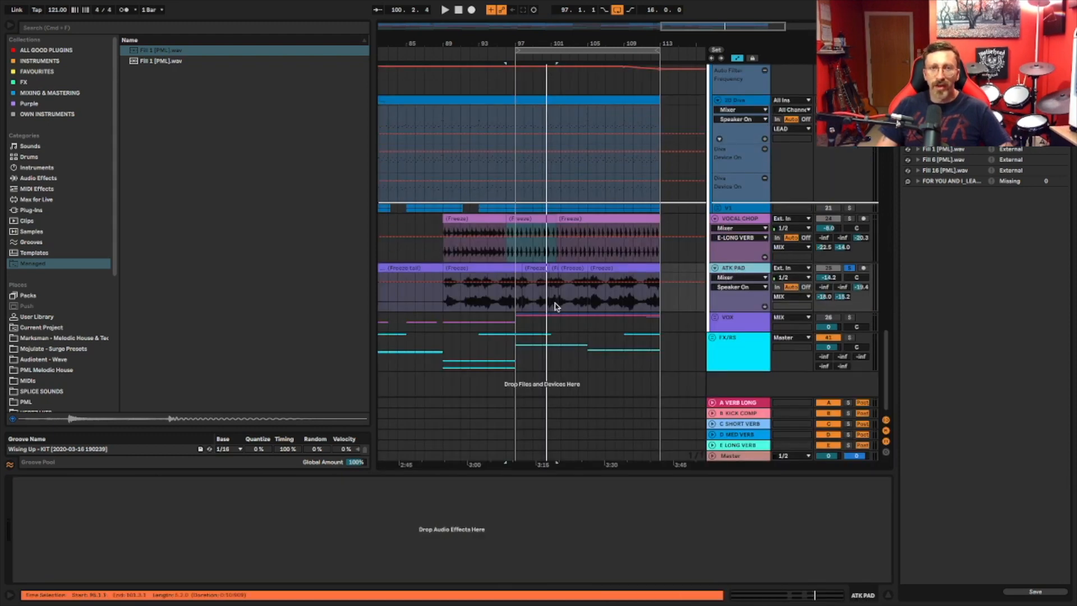
click(519, 298)
key(space)
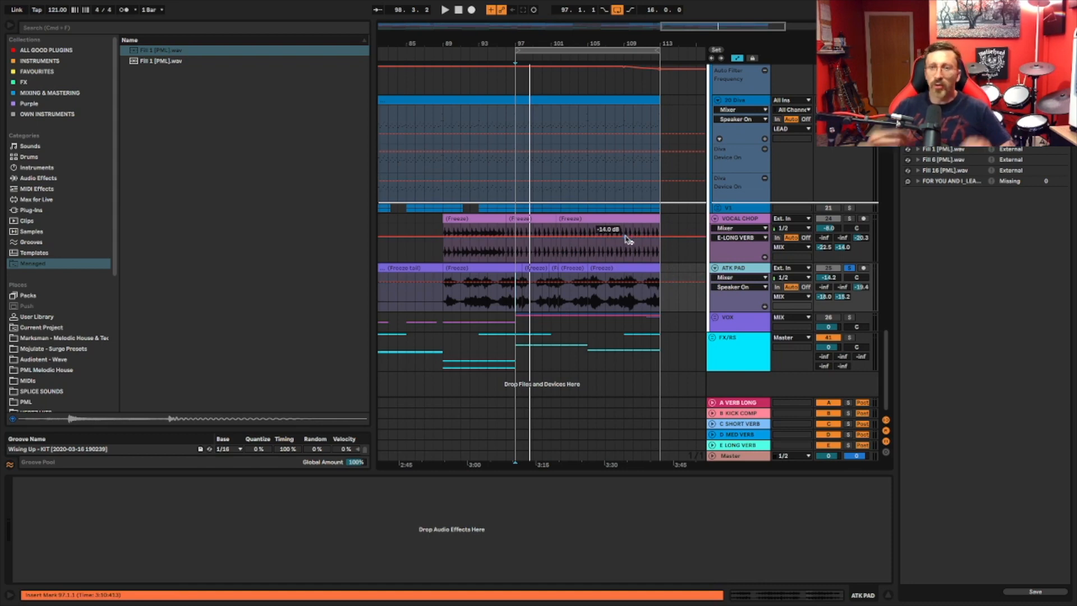
key(space)
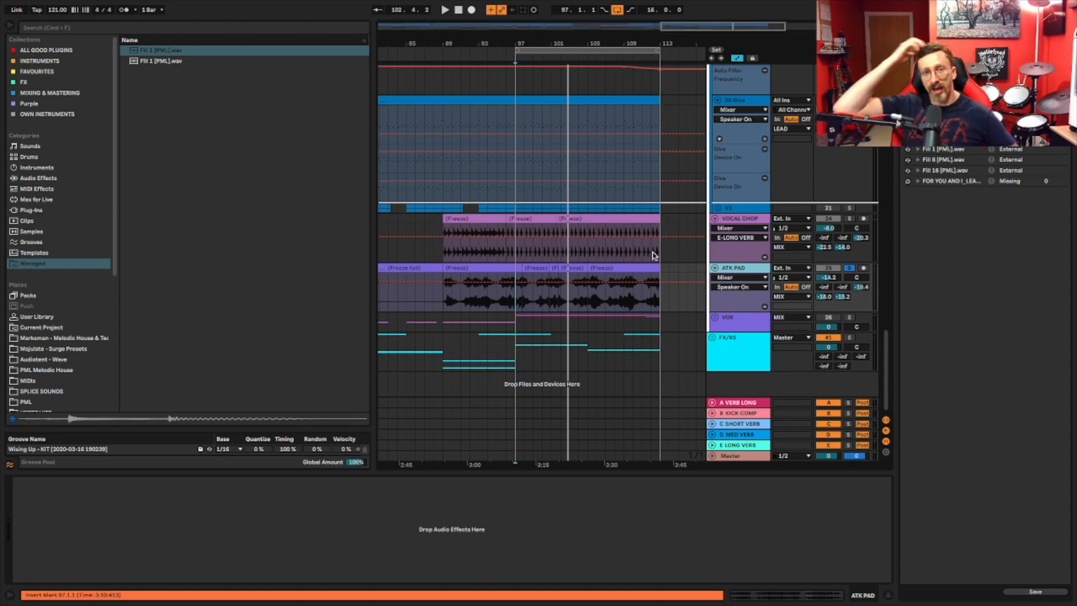
Step: Remove the solo from ATK PAD and solo the 20-Diva track in the LEAD group
scroll(653, 256, up, 5)
scroll(654, 255, right, 3)
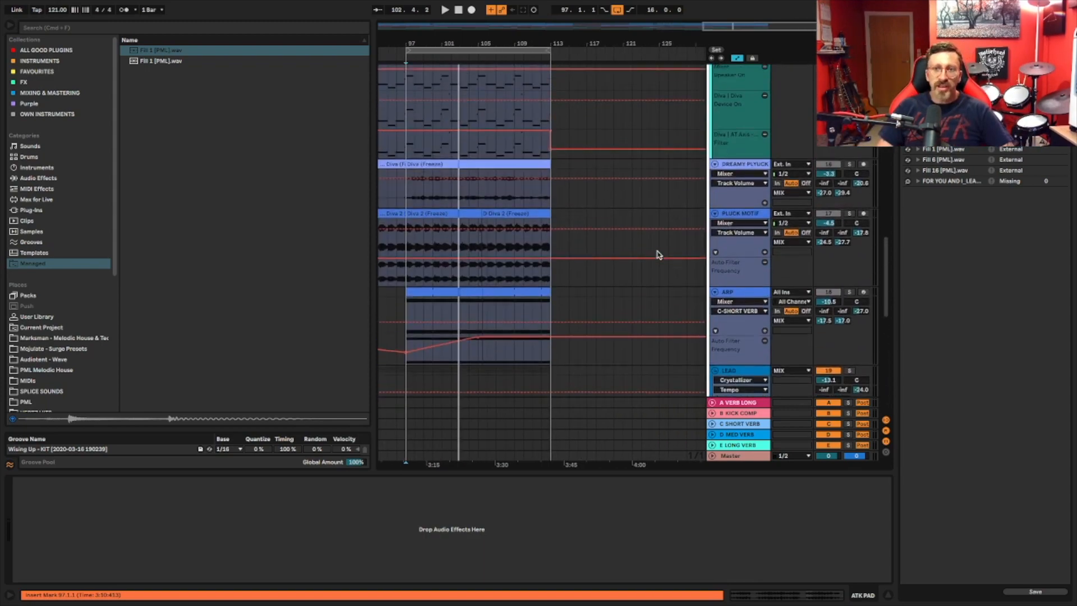
scroll(657, 255, down, 10)
scroll(658, 255, left, 3)
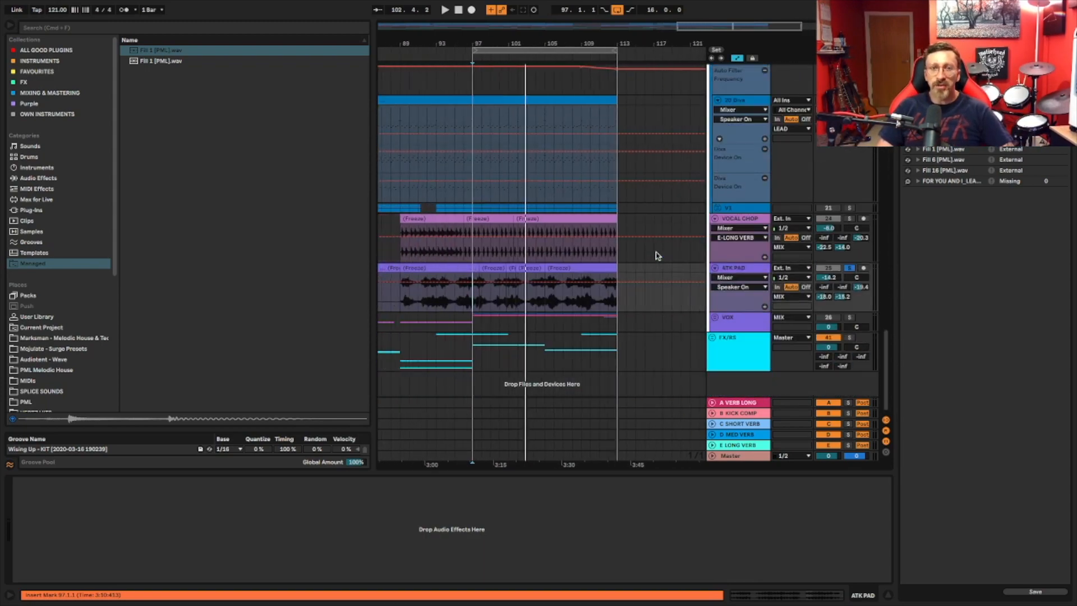
scroll(656, 256, up, 2)
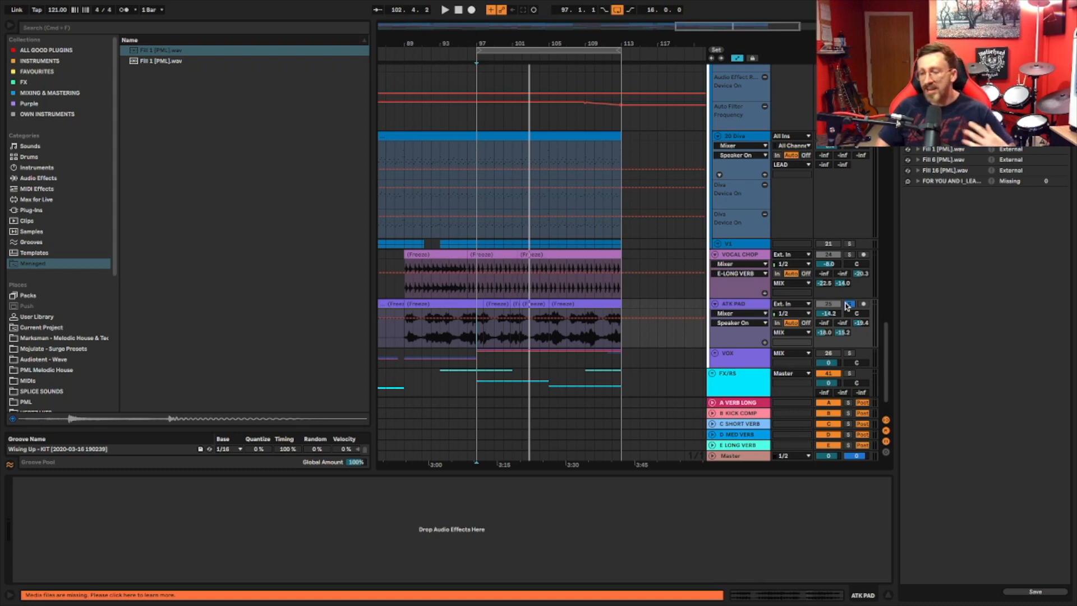
scroll(849, 223, up, 4)
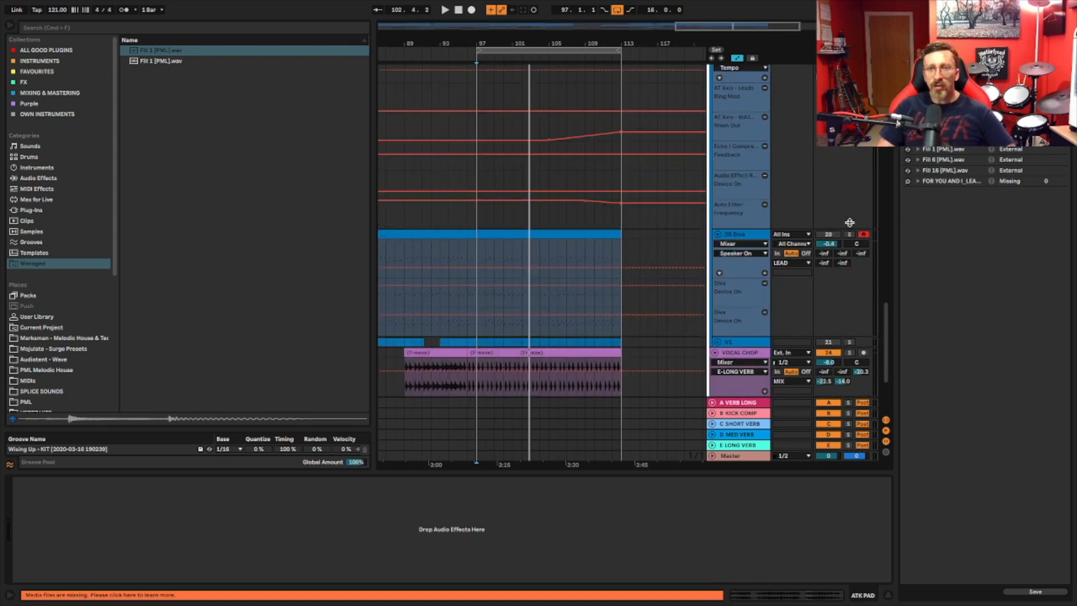
click(849, 234)
Step: View the 20-Diva clip along the arrangement, set the playback start at bar 97 and show the track's devices
scroll(606, 271, left, 5)
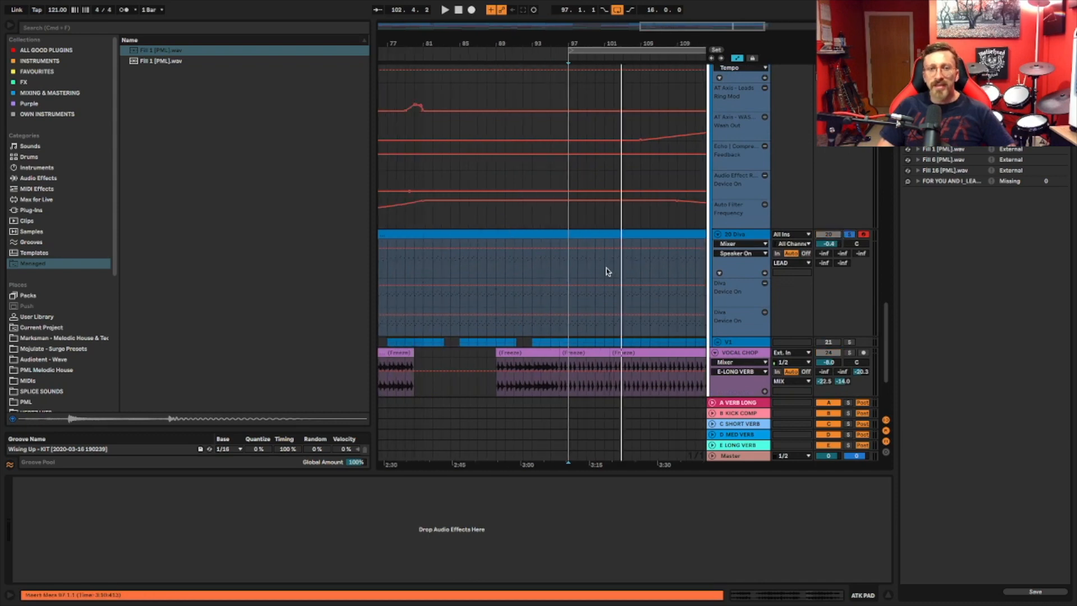
scroll(611, 271, right, 5)
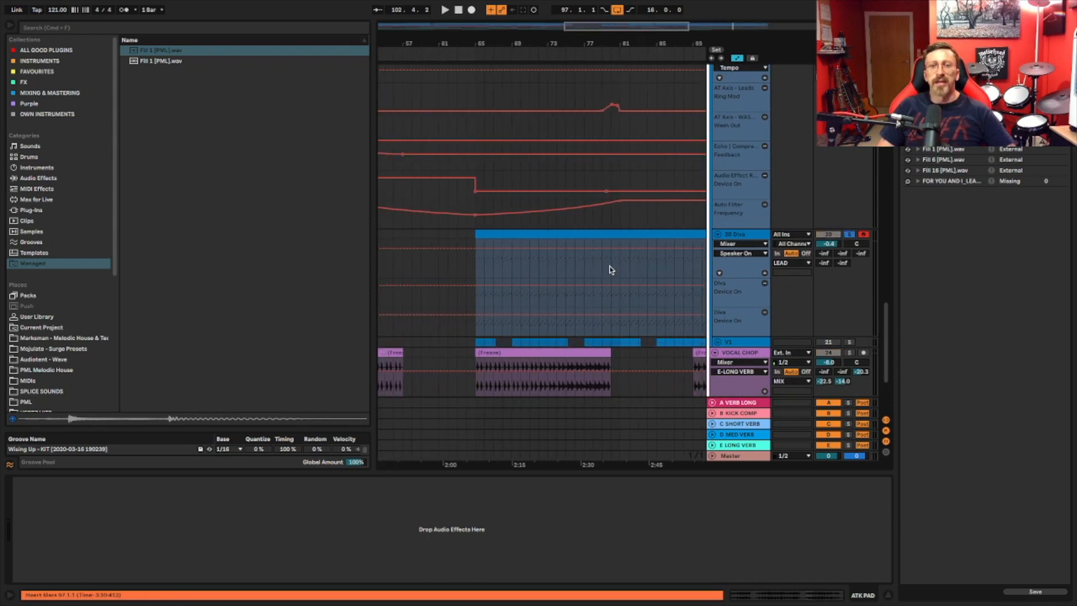
click(499, 268)
click(744, 236)
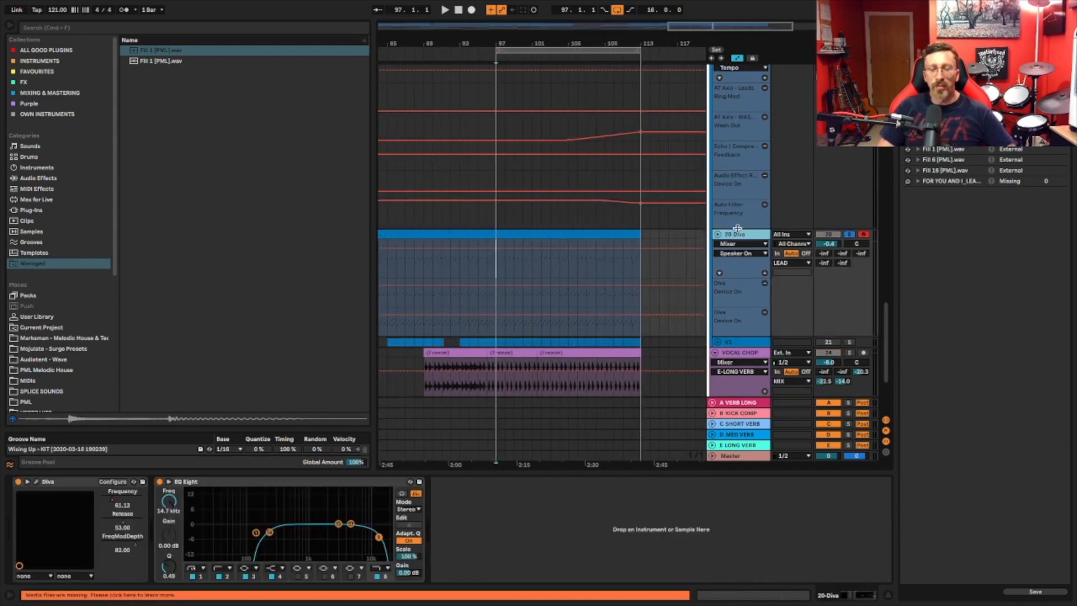
Step: Display the Diva Frequency automation on the 20-Diva track and examine its curve across the arrangement
click(118, 501)
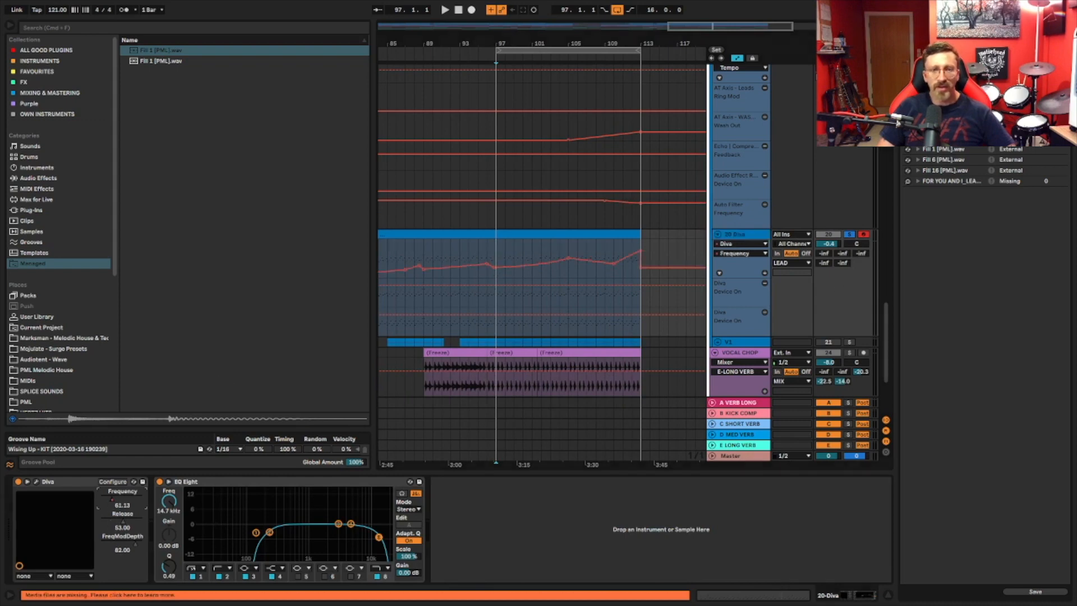
scroll(443, 252, left, 6)
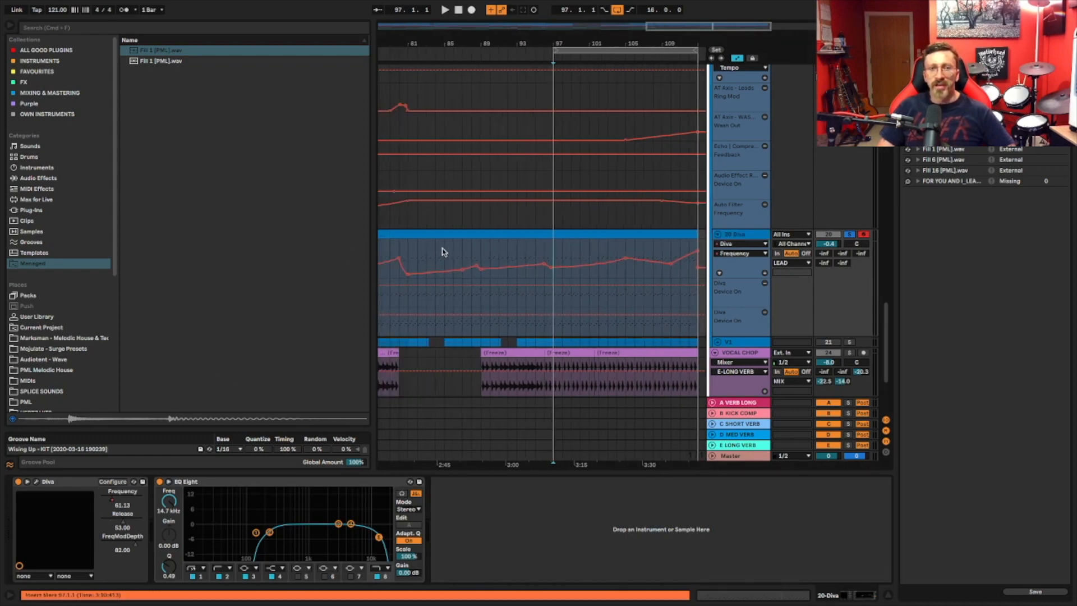
scroll(443, 252, right, 4)
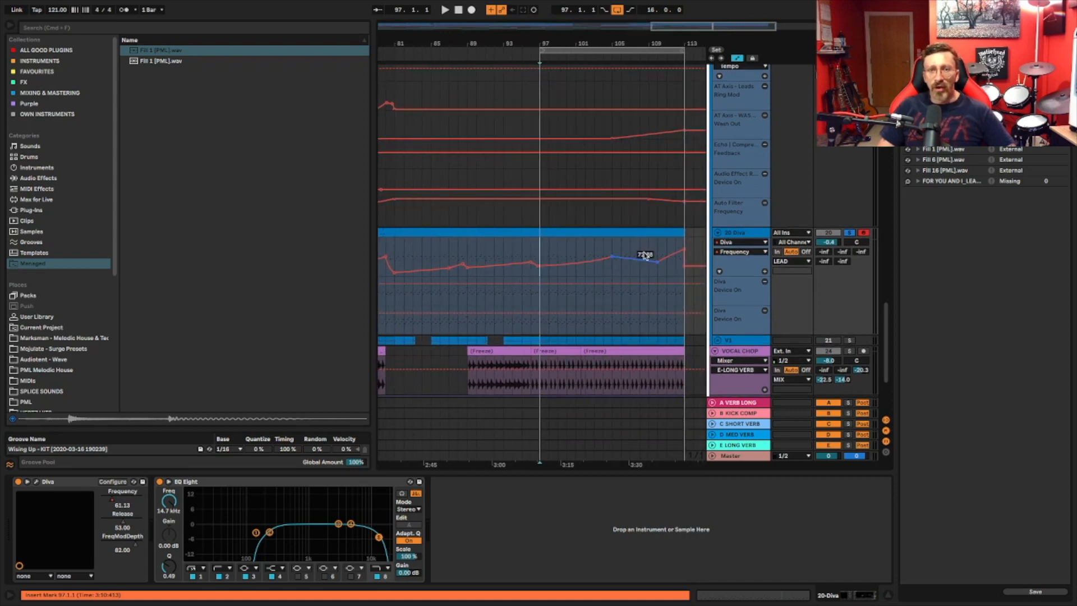
scroll(525, 250, left, 12)
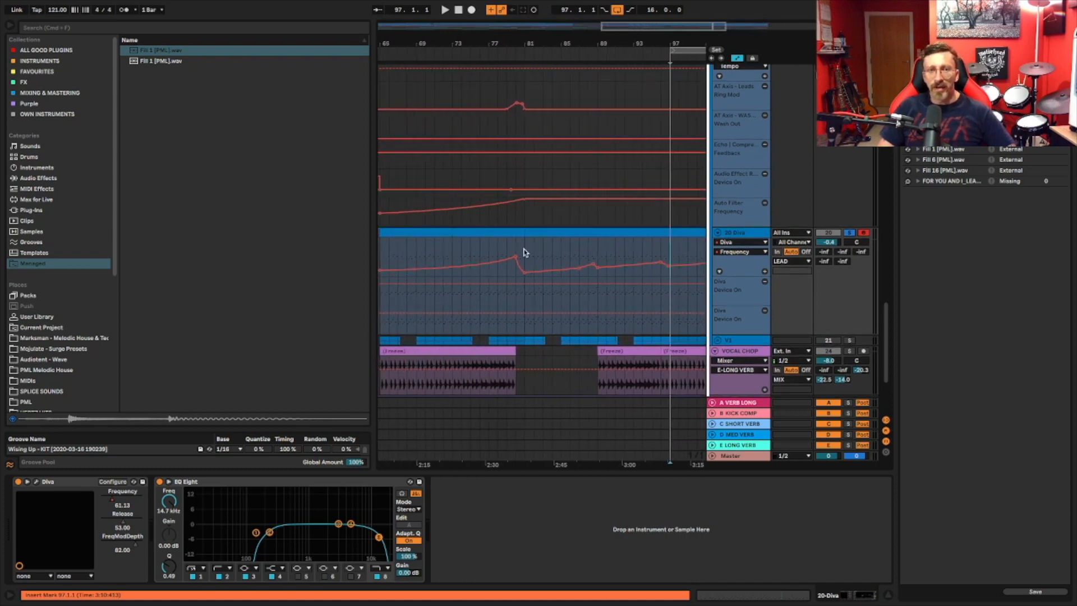
scroll(524, 250, right, 14)
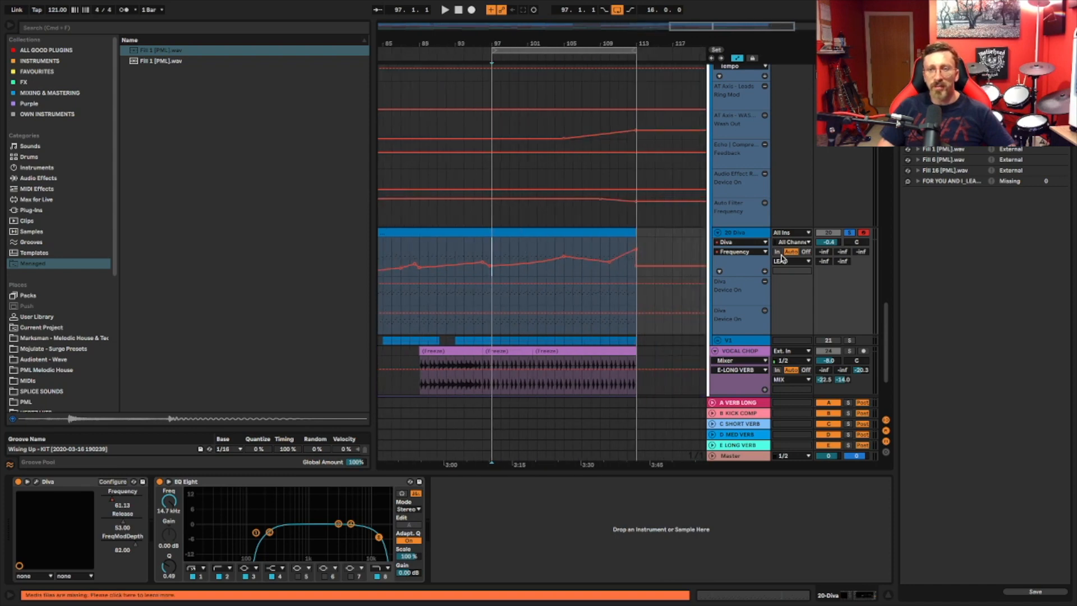
Step: Play the looped section with the 20-Diva track soloed to hear the Frequency automation
click(849, 233)
click(849, 233)
key(space)
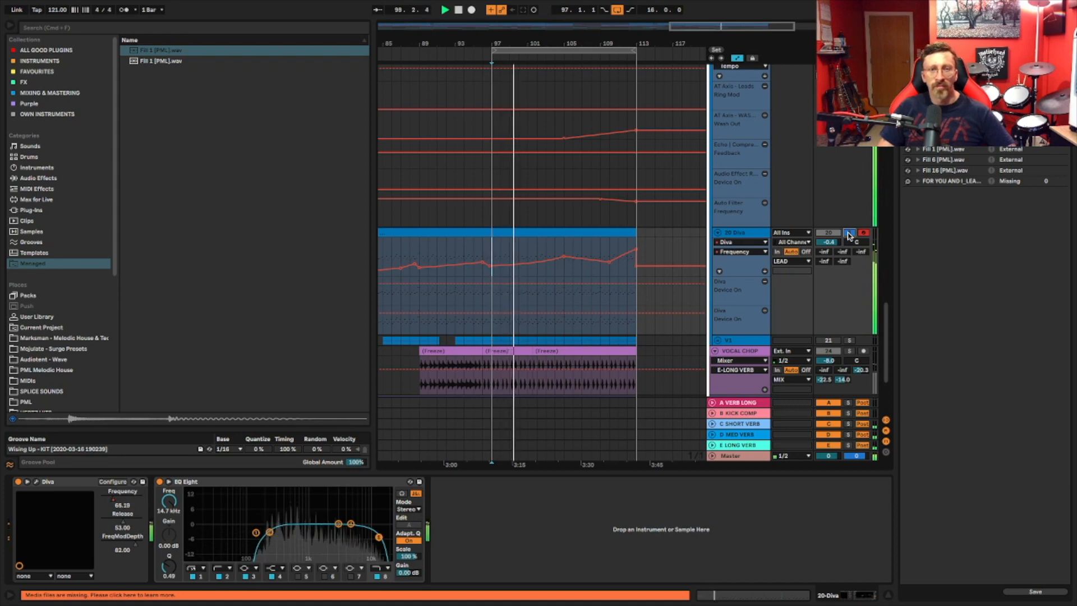
Step: Open the 20-Diva MIDI clip, examine its notes during playback and stop playing
double_click(507, 233)
scroll(528, 491, down, 1)
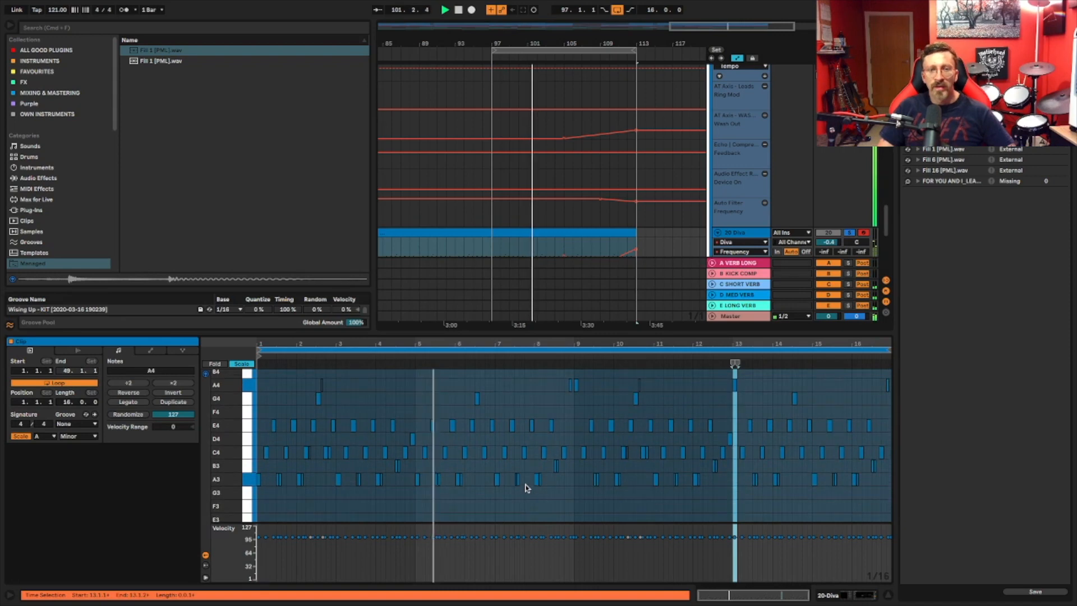
key(space)
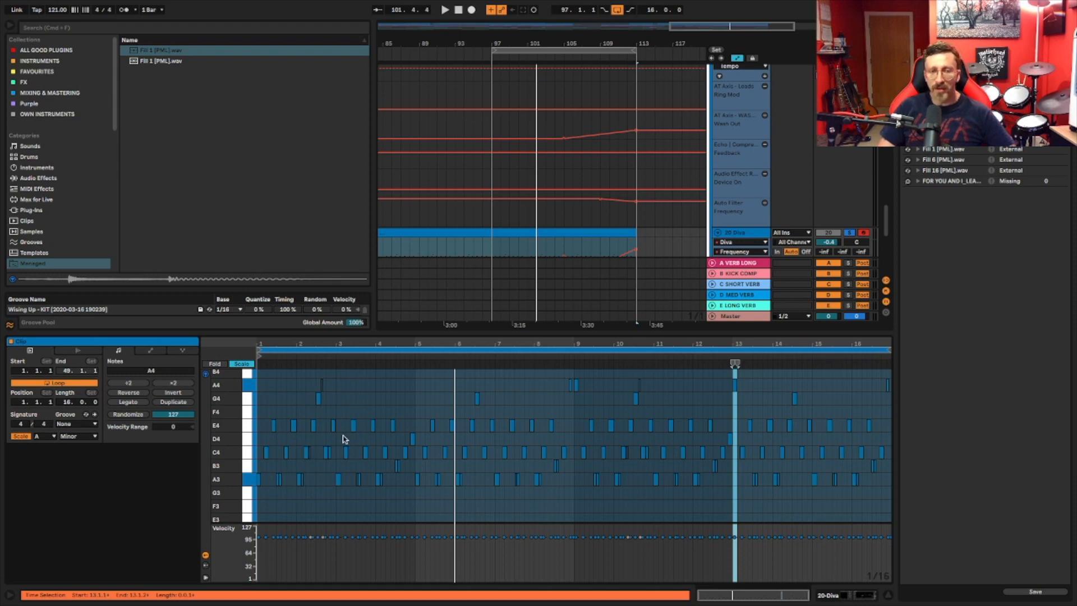
scroll(377, 420, up, 1)
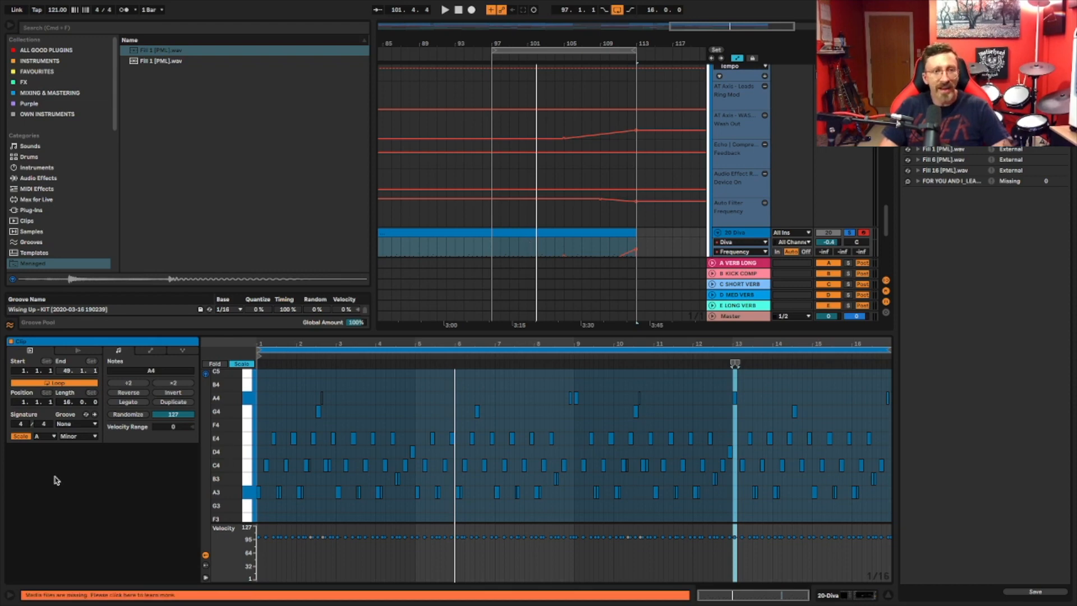
Step: Examine the 20-Diva track's Frequency automation curve along the clip up to bar 113
key(z)
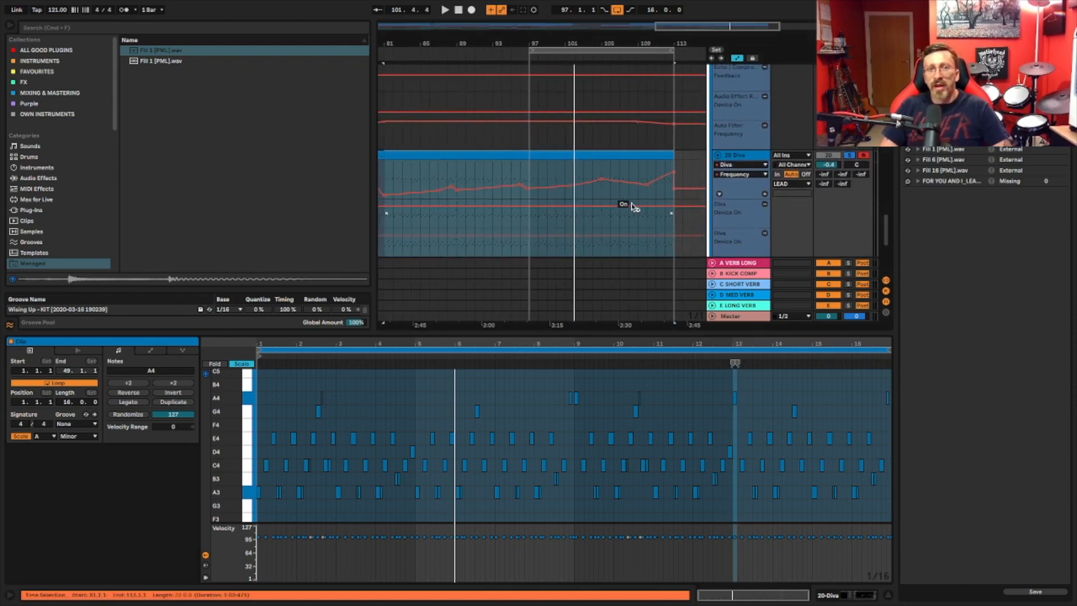
scroll(630, 206, left, 1)
scroll(580, 182, right, 5)
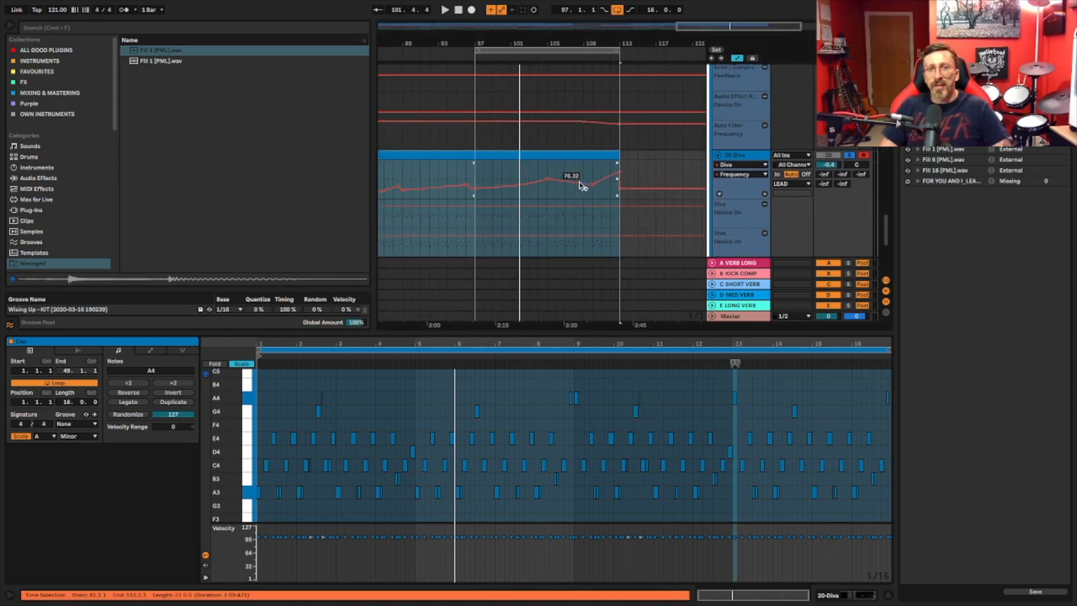
scroll(526, 163, left, 10)
scroll(526, 162, right, 10)
scroll(538, 165, left, 3)
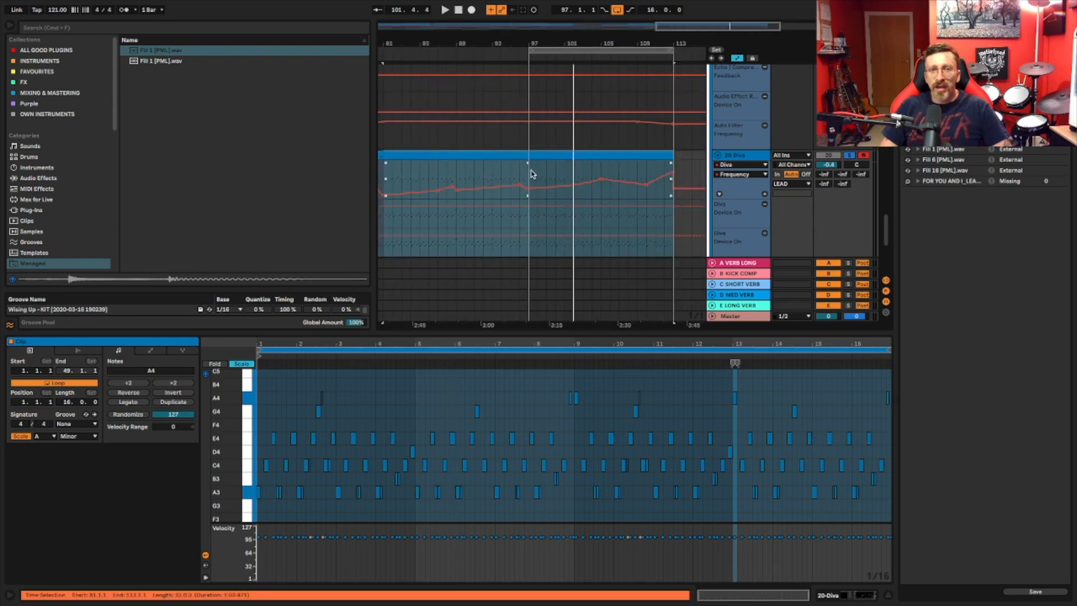
Step: Play the full mix from bar 97 with the 20-Diva track unsoloed, look over the tracks below it and stop playback
click(530, 175)
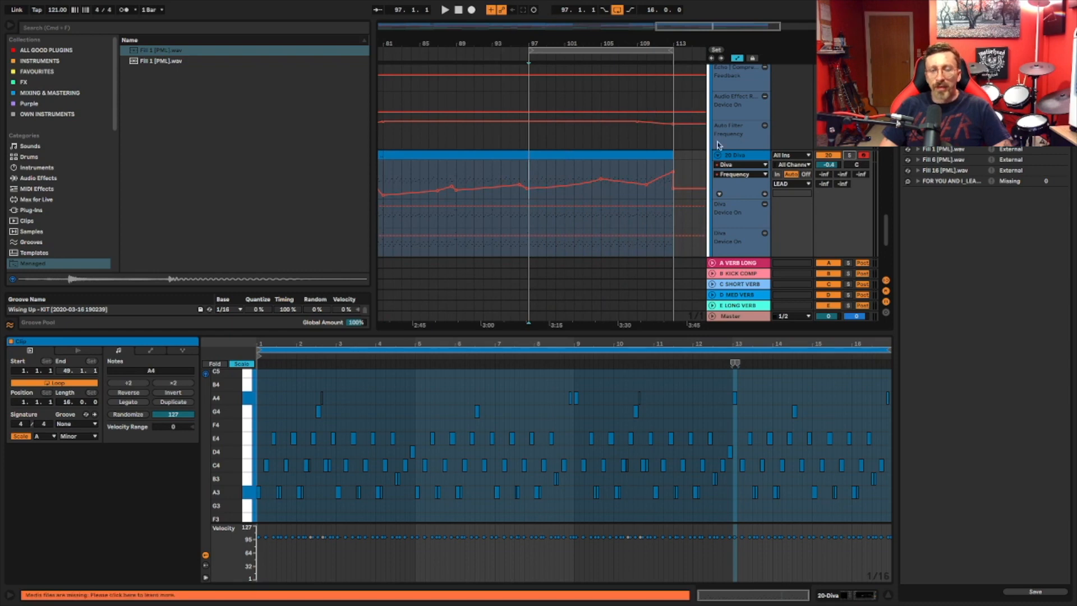
key(space)
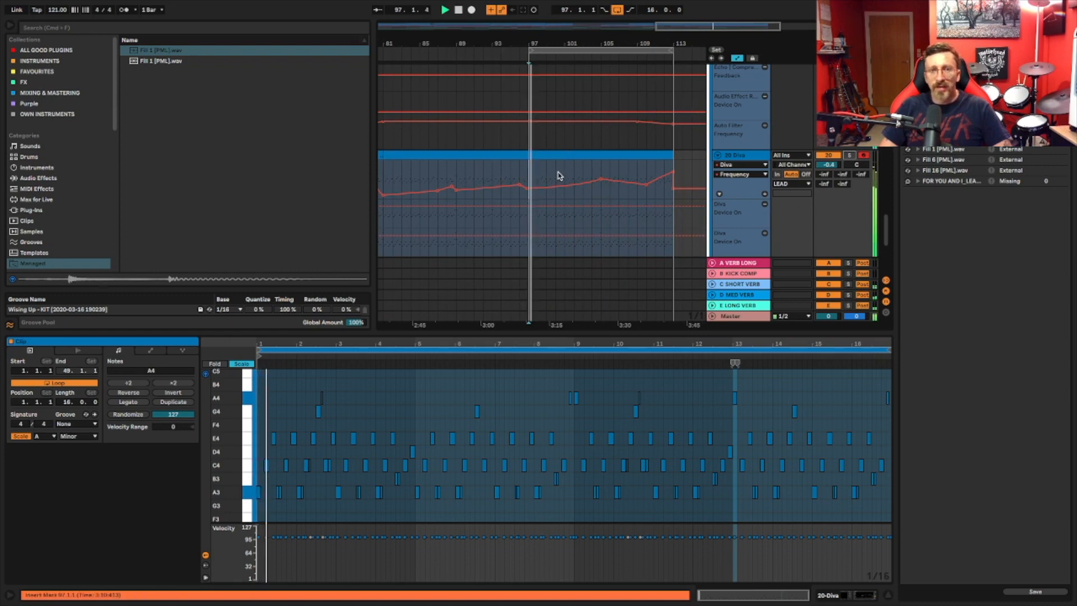
scroll(602, 175, down, 3)
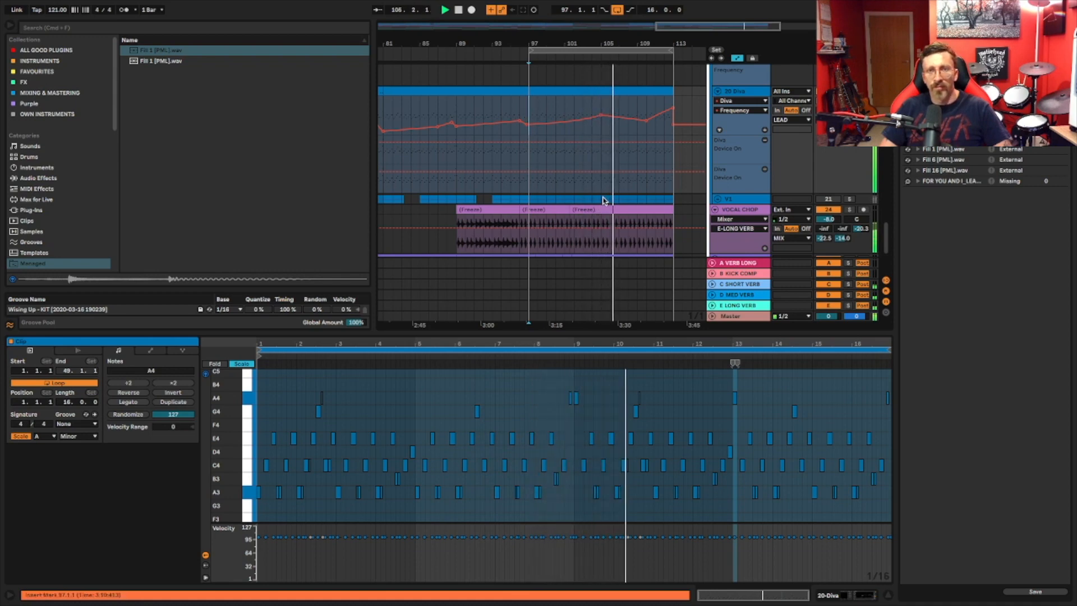
scroll(637, 123, down, 1)
scroll(638, 123, down, 5)
scroll(637, 122, up, 1)
scroll(637, 122, right, 1)
scroll(637, 122, down, 1)
key(space)
Step: Examine the FX/RS group and the CRASH track's clips and Track Volume automation around bar 97
click(712, 199)
scroll(540, 148, down, 10)
scroll(539, 148, up, 10)
scroll(533, 180, down, 5)
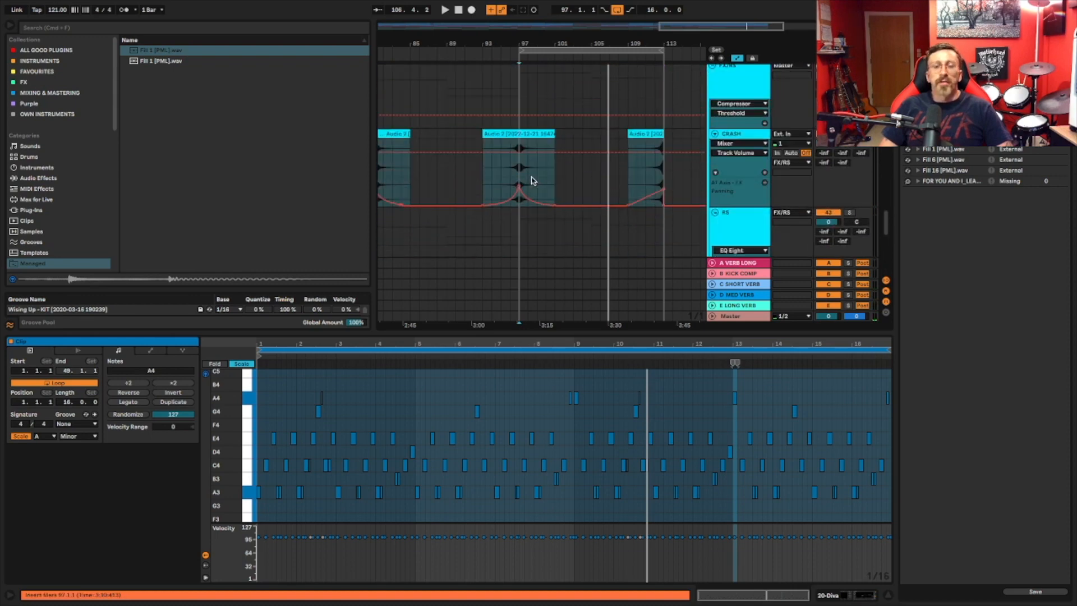
scroll(603, 147, left, 2)
scroll(584, 81, left, 8)
scroll(580, 78, right, 10)
Step: Zoom out to a wider view of the arrangement and fold the DRUMS and BASS groups
drag(524, 35, 619, 28)
scroll(635, 168, up, 10)
scroll(634, 175, up, 10)
click(714, 158)
scroll(717, 160, down, 1)
click(716, 149)
Step: Review the layers from DREAMY PLYUCK through the arp, lead, vocal chop and pad to FX/RS, and fold the MIX group
scroll(723, 152, down, 1)
scroll(740, 174, down, 2)
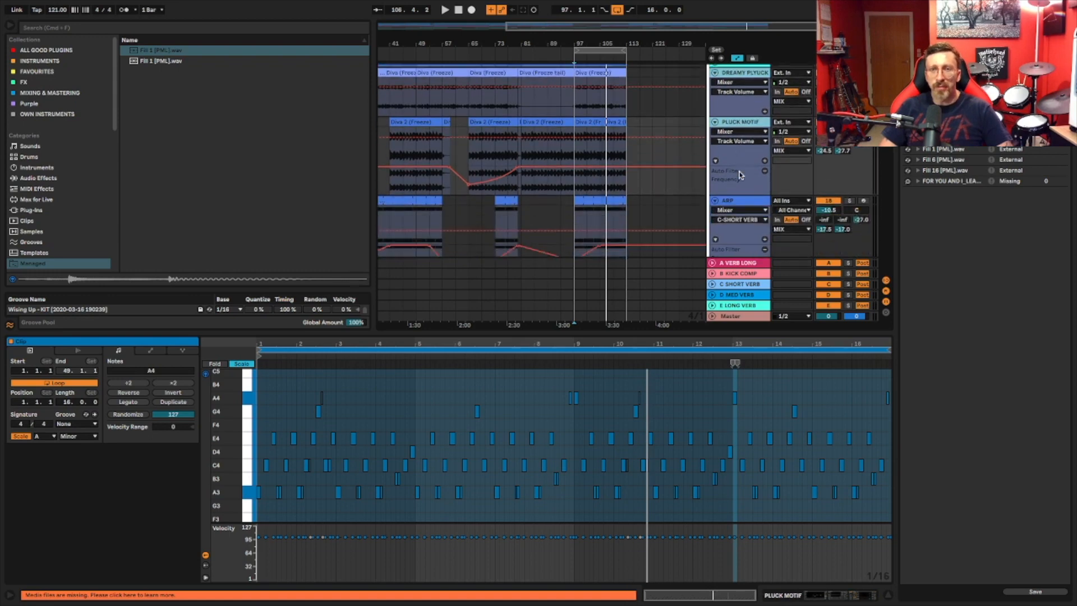
scroll(740, 175, down, 3)
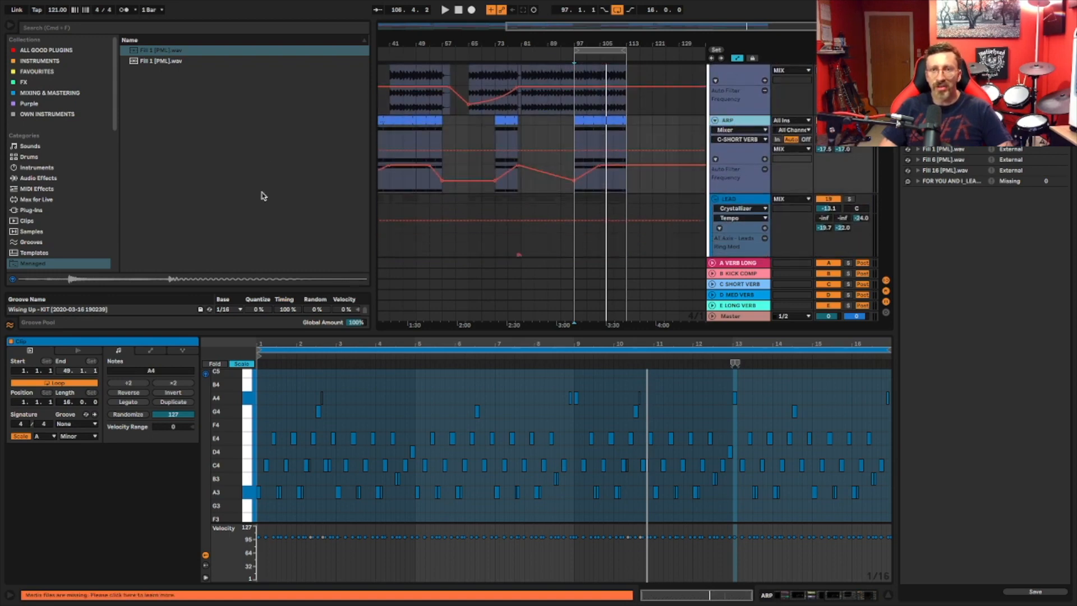
scroll(548, 129, down, 5)
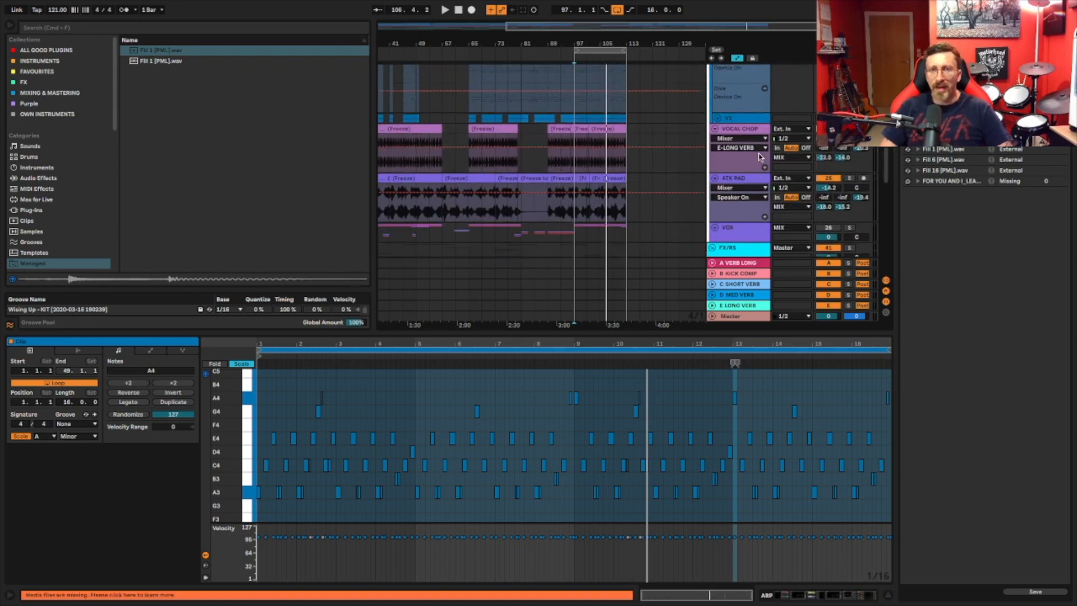
scroll(742, 136, down, 3)
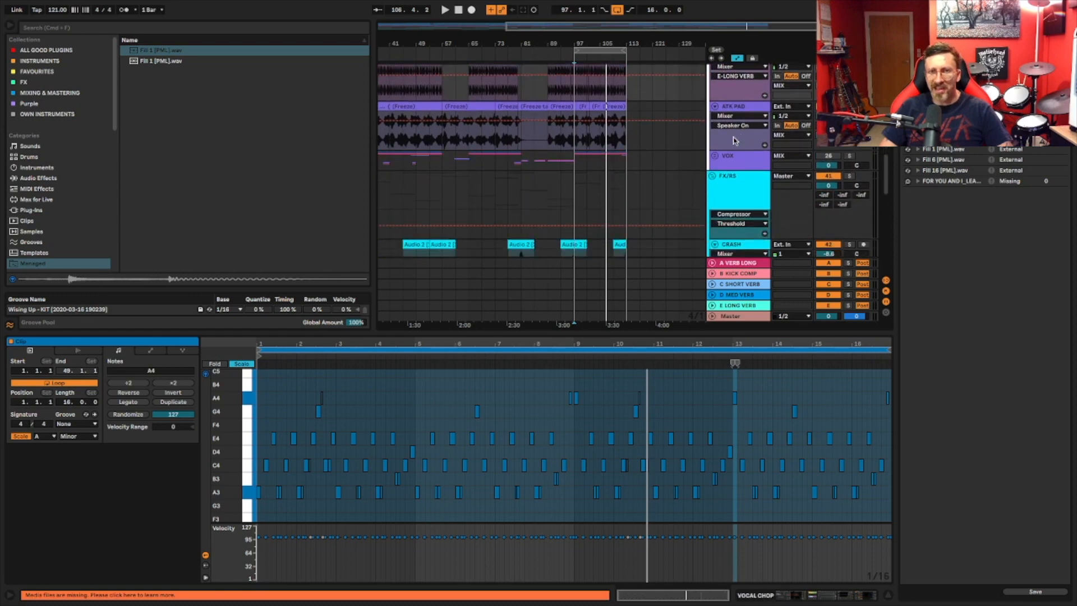
scroll(733, 140, up, 10)
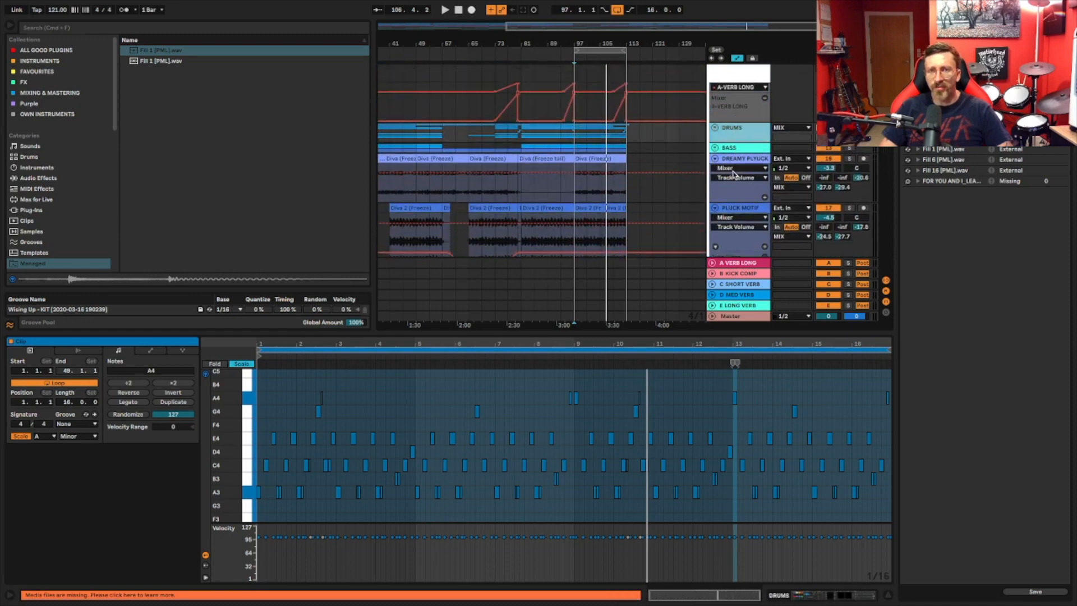
scroll(733, 168, down, 6)
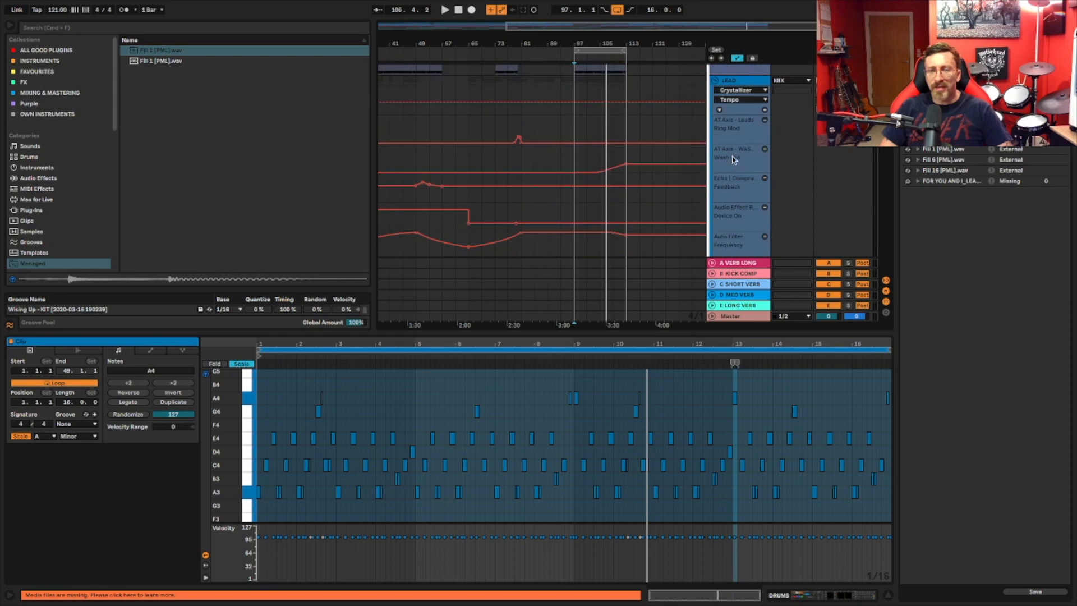
scroll(733, 160, down, 5)
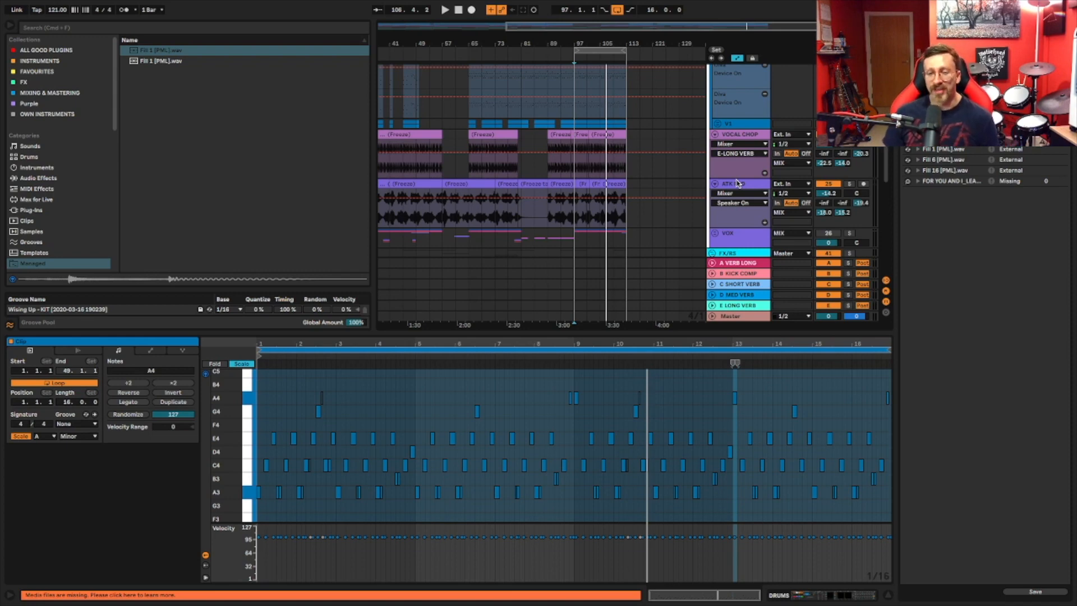
scroll(703, 173, down, 6)
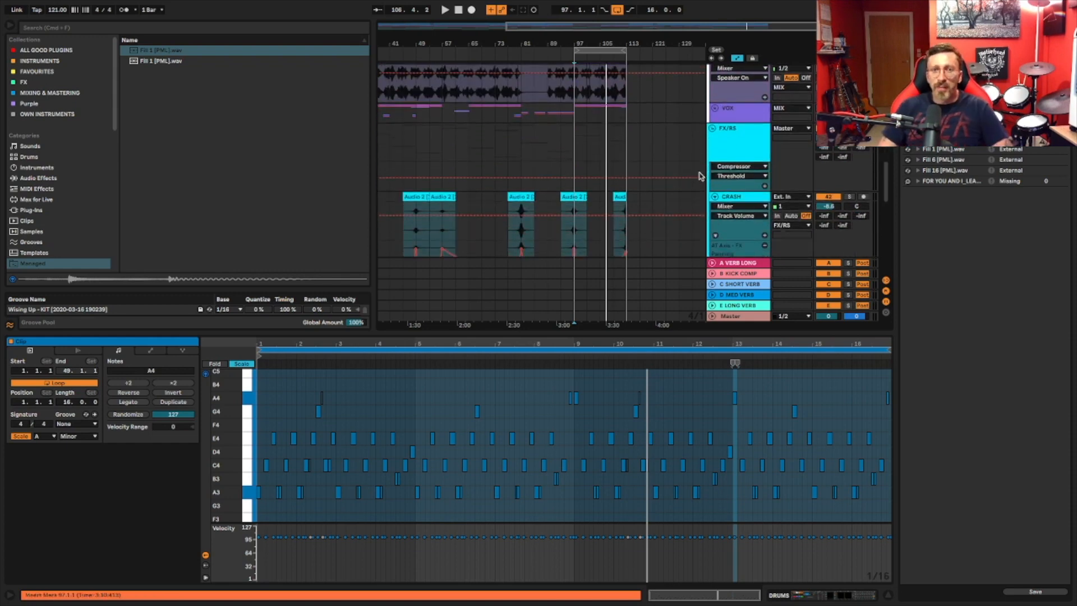
scroll(702, 169, down, 10)
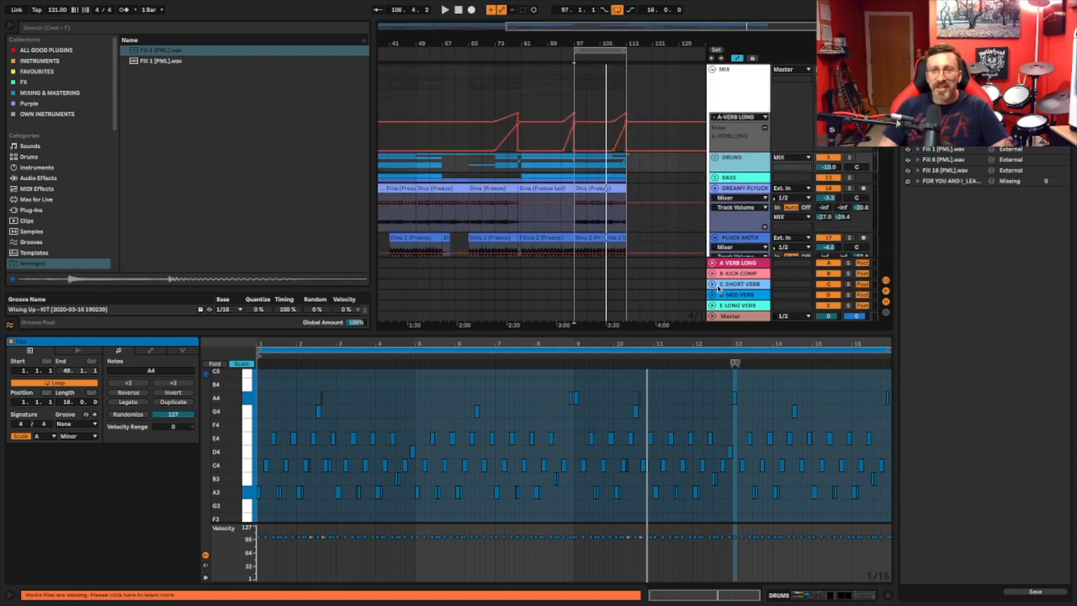
click(713, 70)
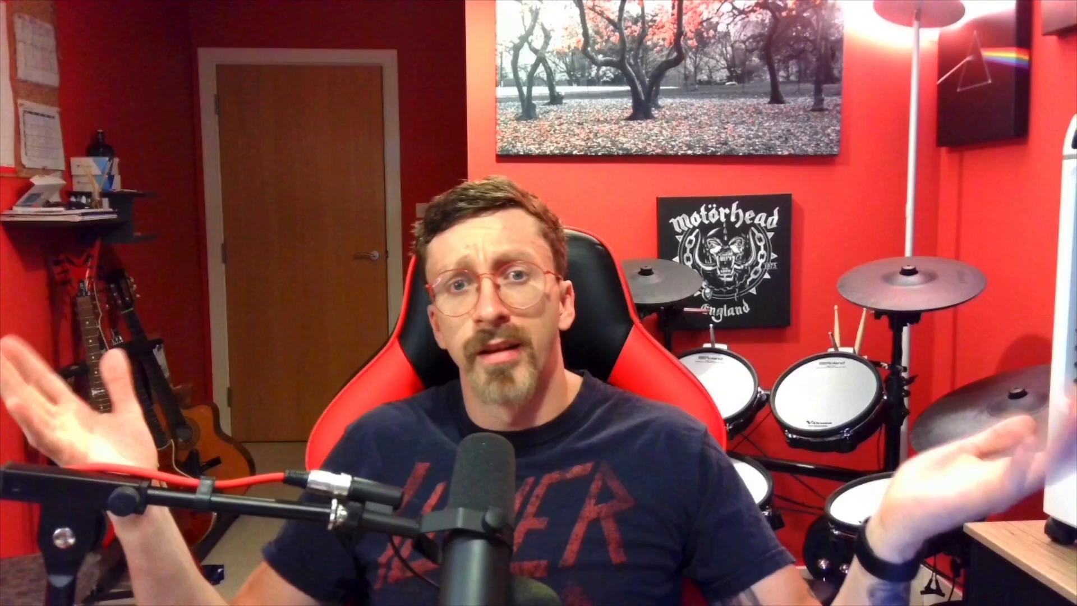